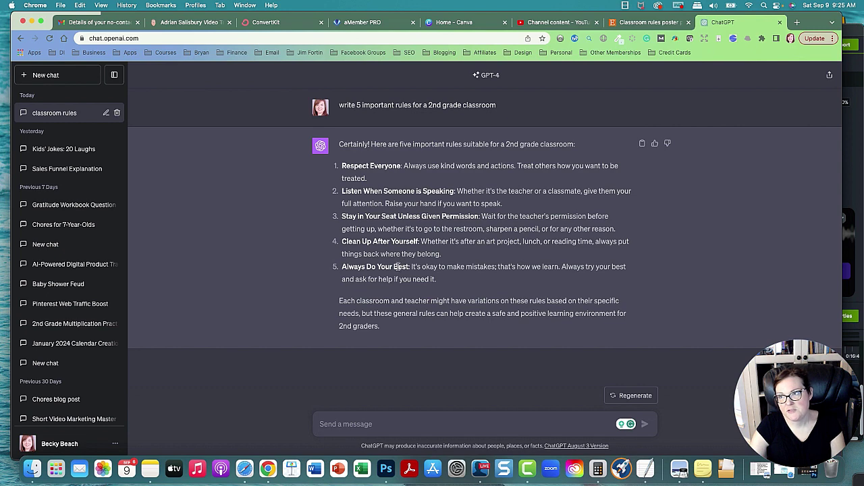
Browse Etsy's classroom rules poster printables for design ideas
left_click(646, 22)
scroll(497, 261, "down", 4)
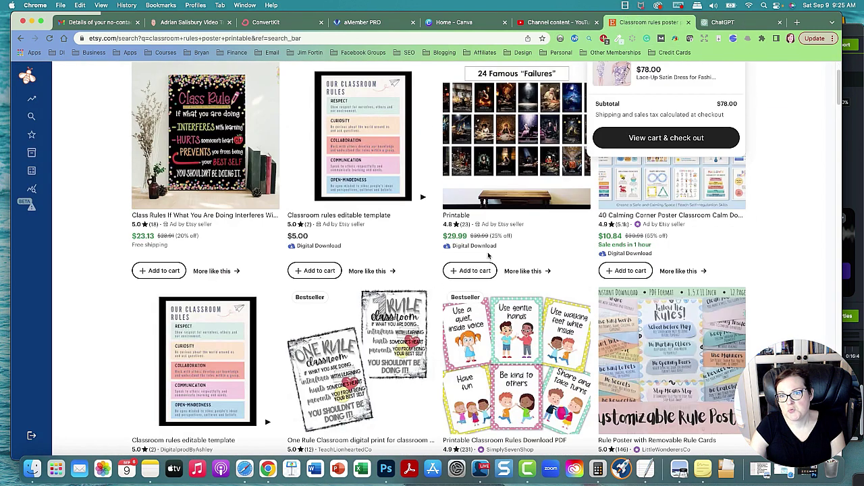
scroll(497, 262, "down", 4)
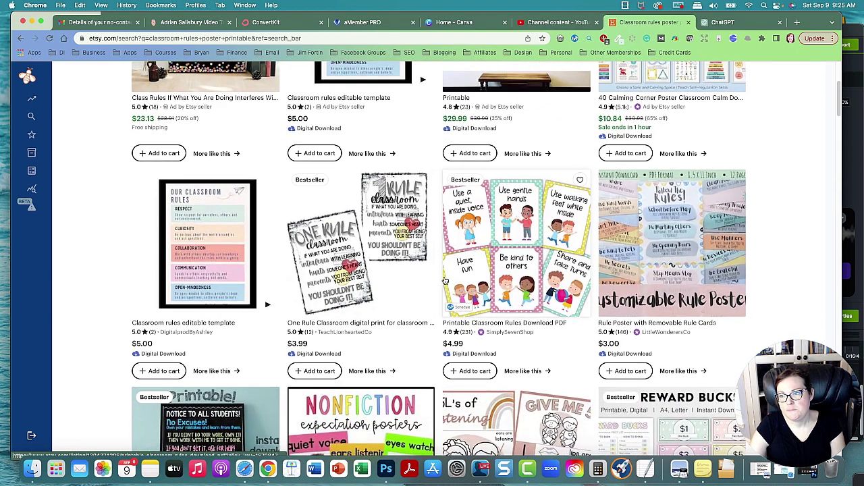
scroll(445, 281, "down", 3)
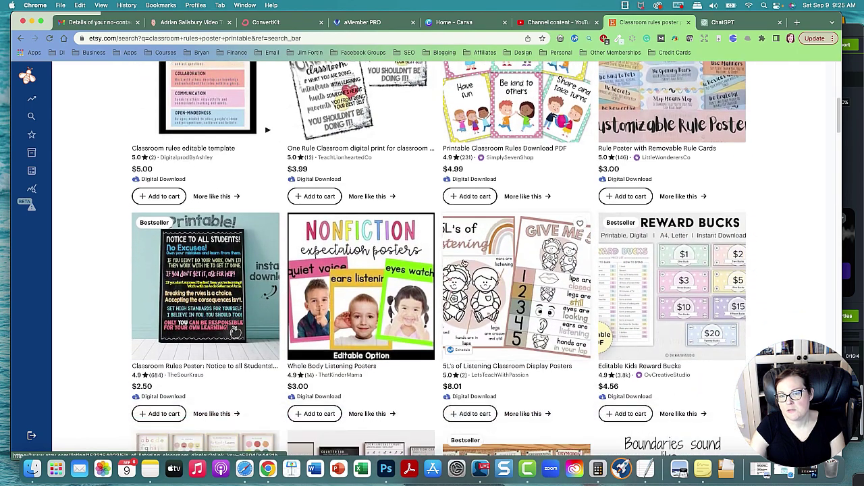
scroll(442, 270, "down", 4)
scroll(445, 268, "down", 7)
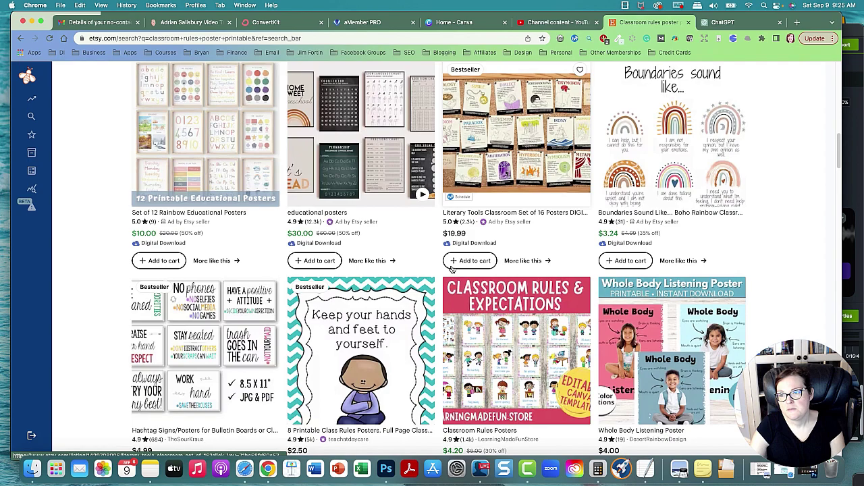
scroll(452, 269, "down", 5)
scroll(276, 243, "down", 2)
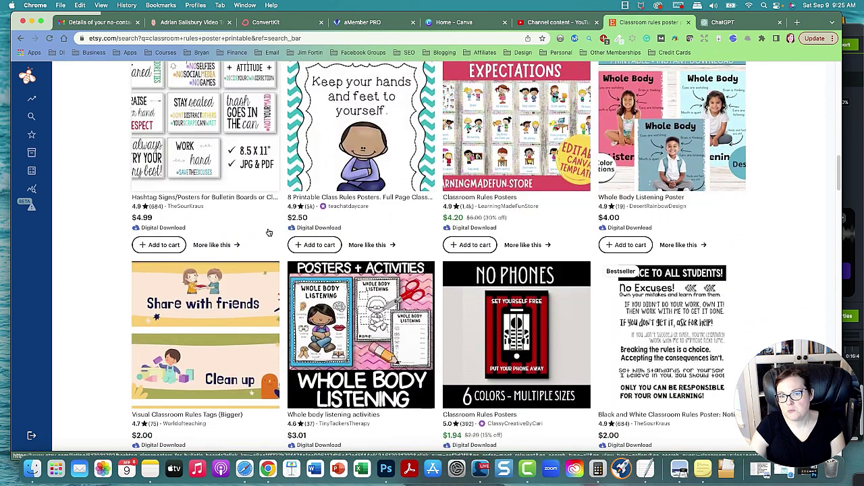
scroll(291, 263, "down", 5)
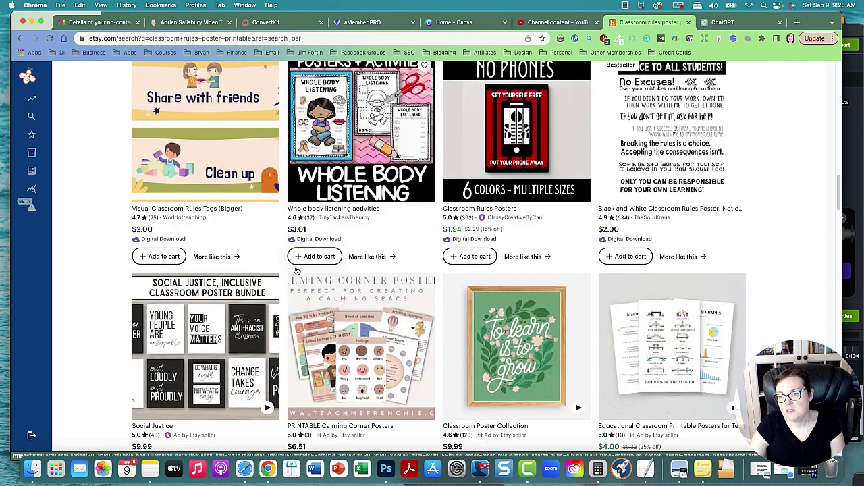
scroll(297, 271, "down", 9)
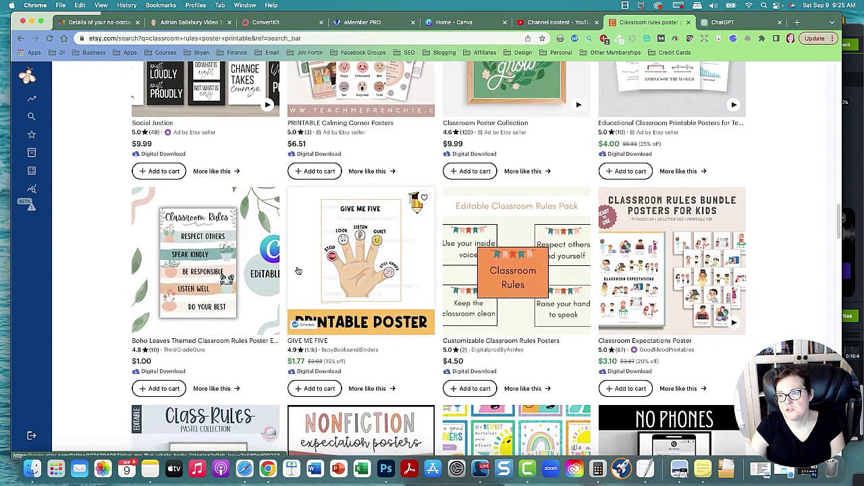
scroll(298, 270, "down", 2)
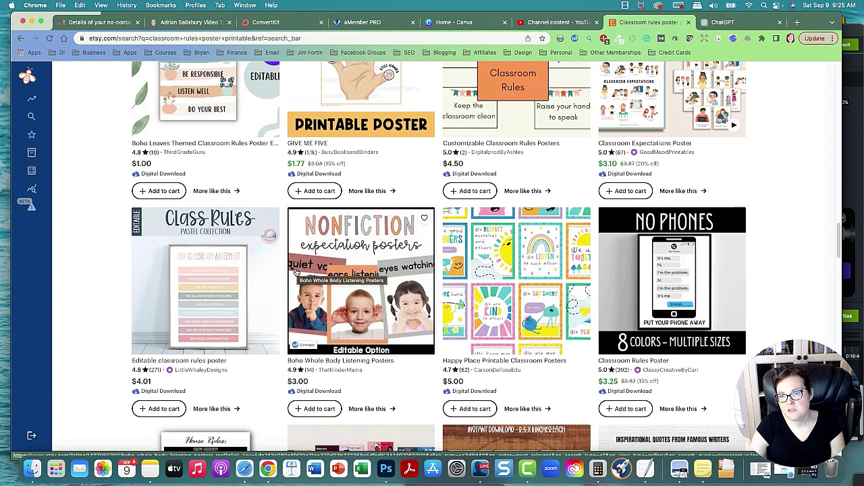
scroll(295, 272, "down", 1)
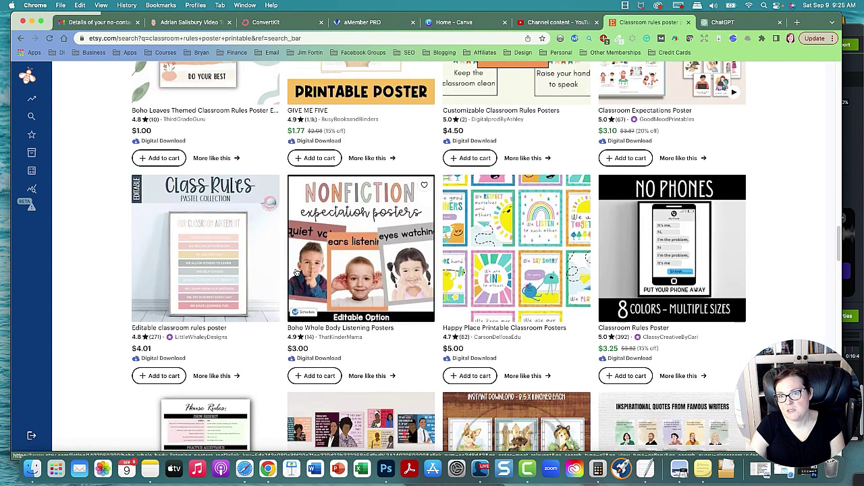
scroll(295, 272, "down", 1)
scroll(296, 272, "down", 3)
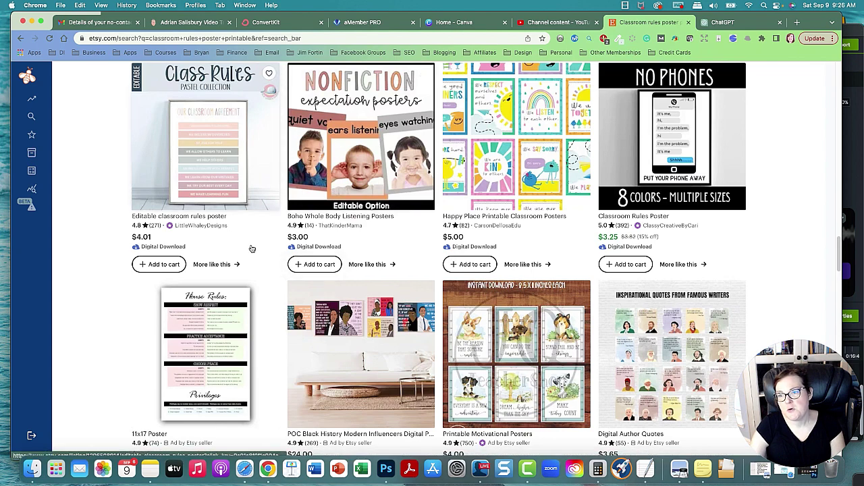
scroll(251, 248, "down", 1)
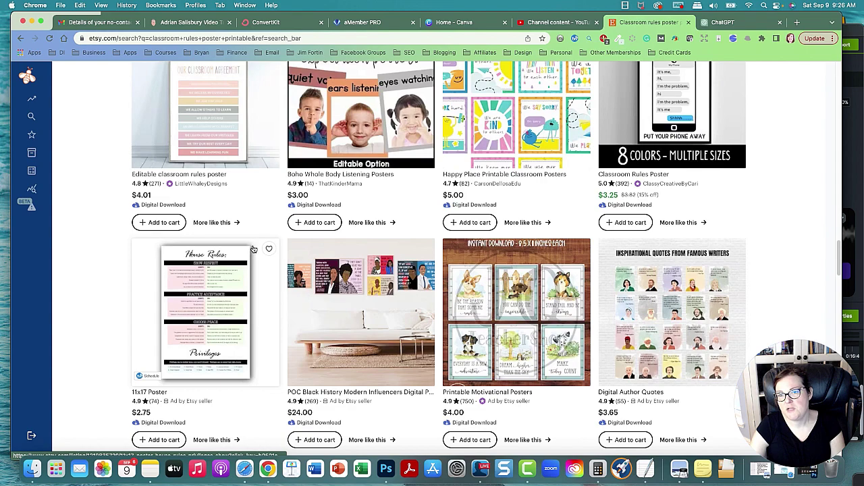
scroll(254, 249, "down", 5)
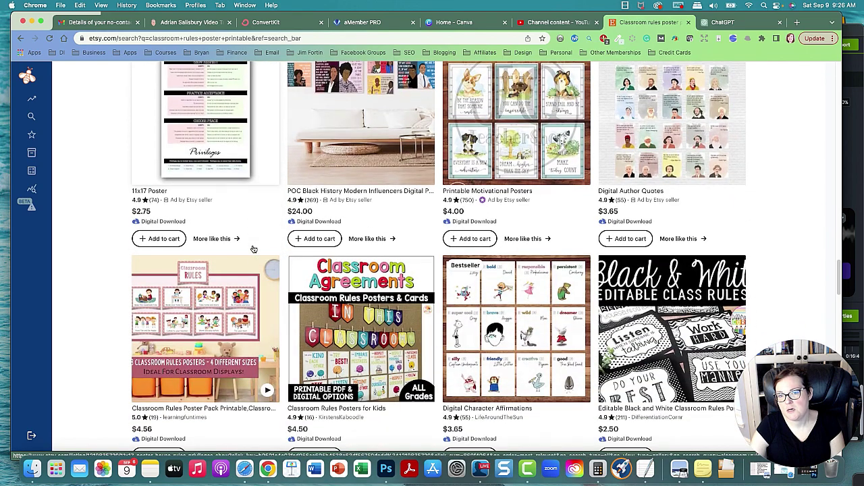
scroll(254, 249, "down", 7)
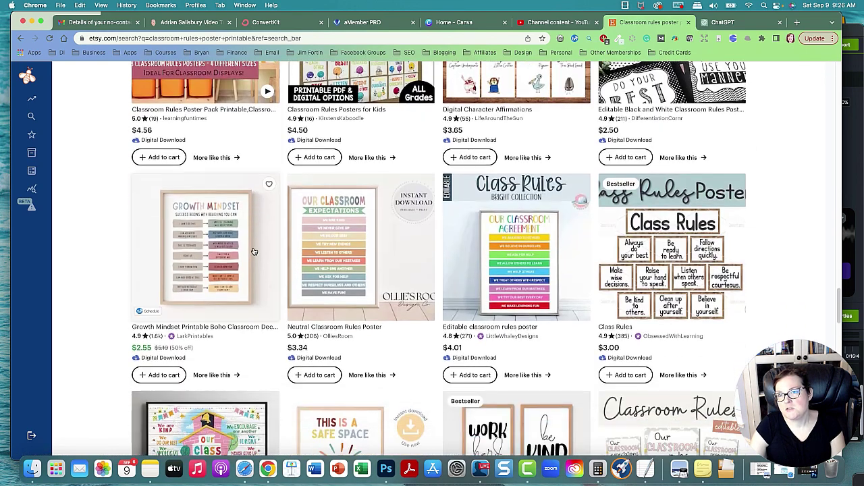
scroll(253, 251, "down", 1)
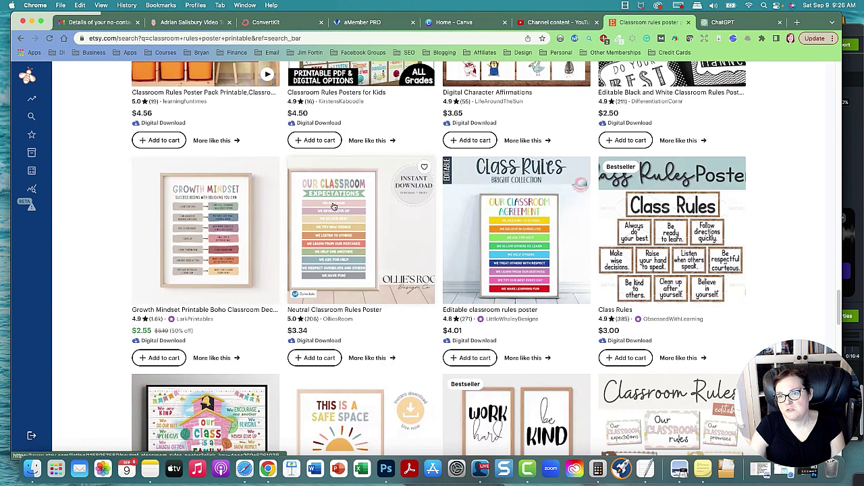
scroll(333, 206, "down", 1)
scroll(511, 220, "down", 2)
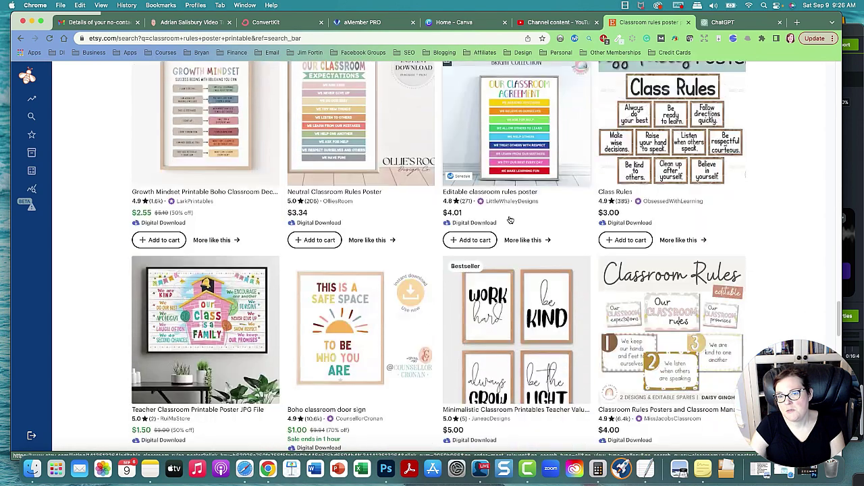
scroll(510, 220, "down", 6)
scroll(503, 226, "up", 7)
scroll(497, 231, "down", 2)
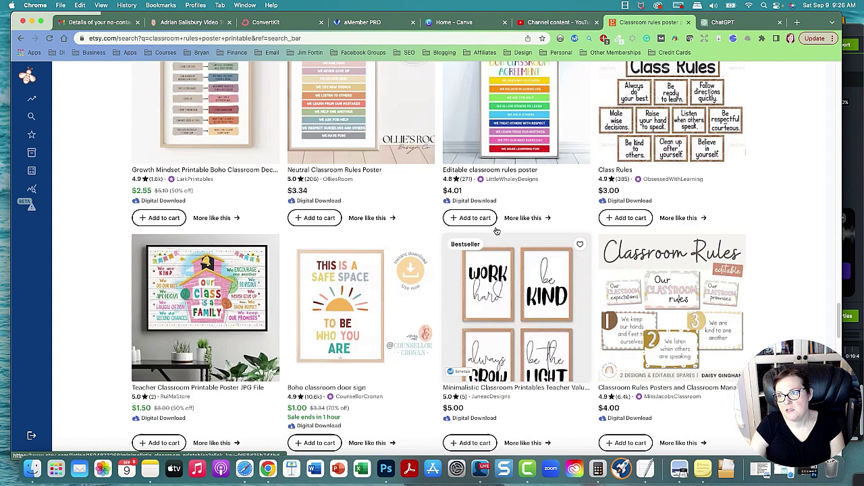
scroll(496, 231, "down", 9)
scroll(496, 231, "down", 2)
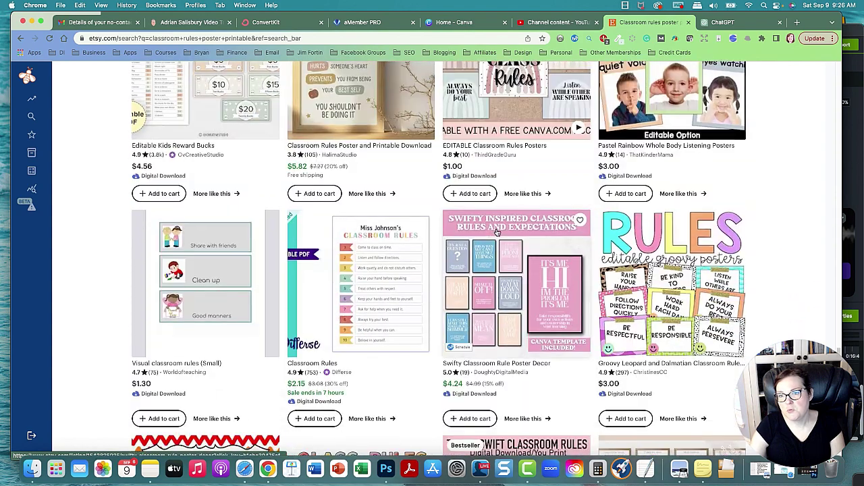
scroll(497, 231, "down", 2)
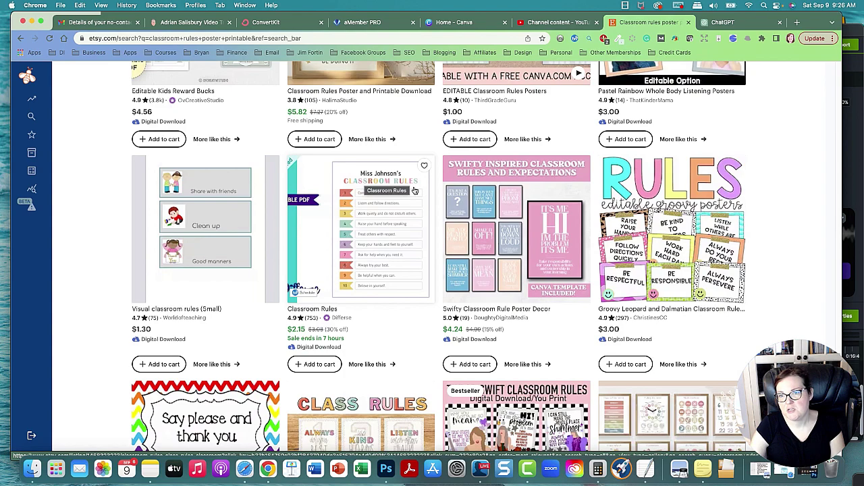
scroll(425, 235, "down", 2)
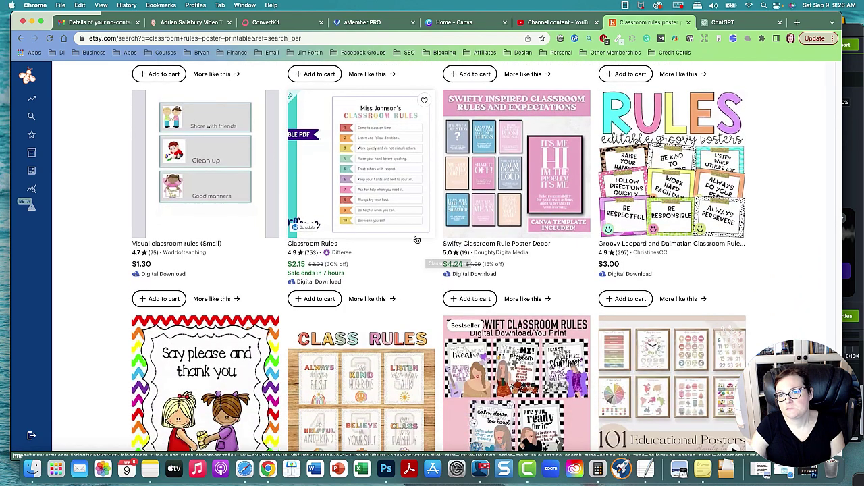
scroll(408, 240, "down", 10)
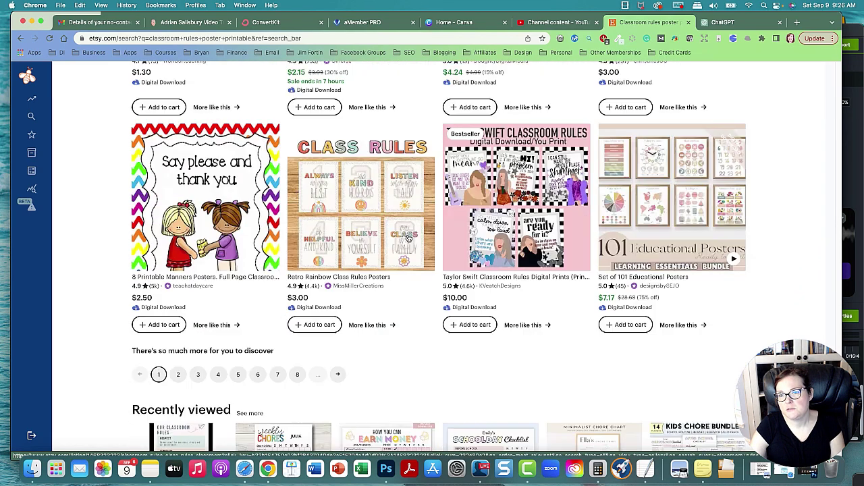
scroll(413, 235, "up", 5)
scroll(413, 235, "up", 6)
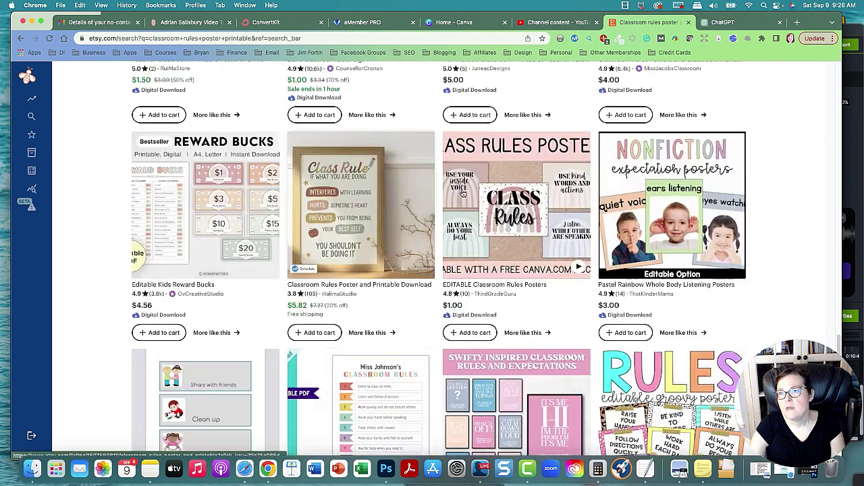
Ask ChatGPT to 'write 10 simple classroom rules for 2nd graders'
left_click(449, 22)
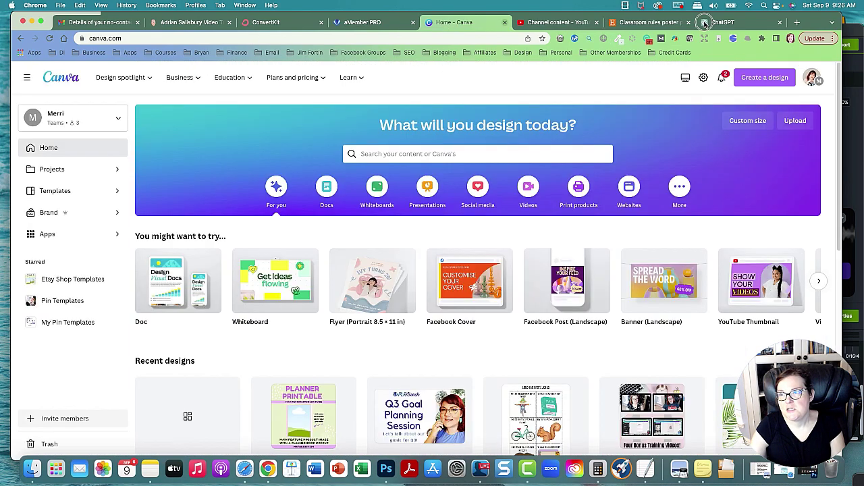
left_click(709, 24)
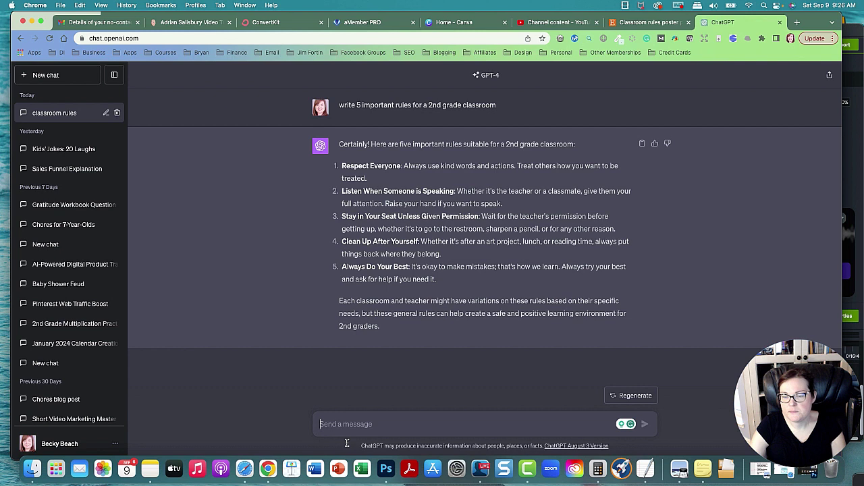
type("write 10 simple classroom rules for 2nd gra")
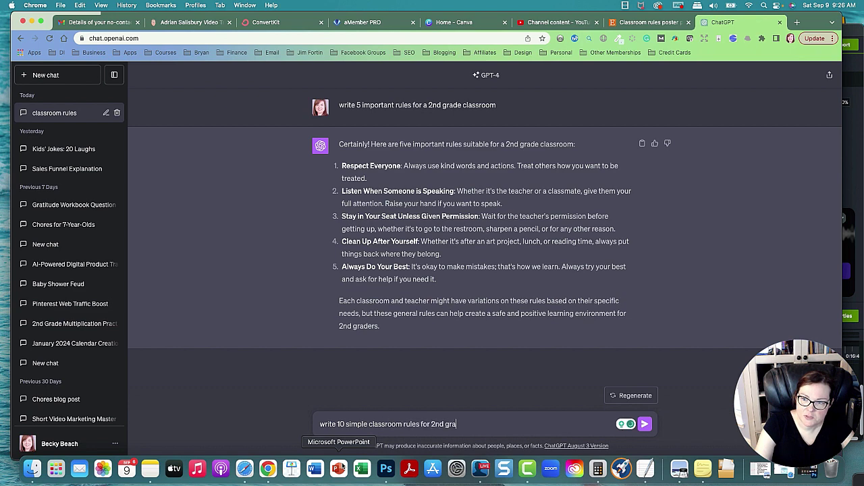
type("ders")
key("Return")
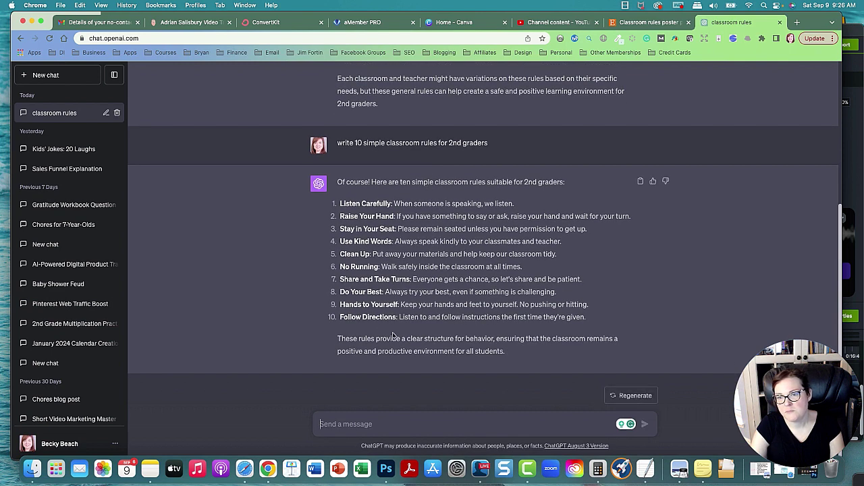
Copy the ten rules from ChatGPT's answer and go back to Canva
scroll(483, 306, "up", 2)
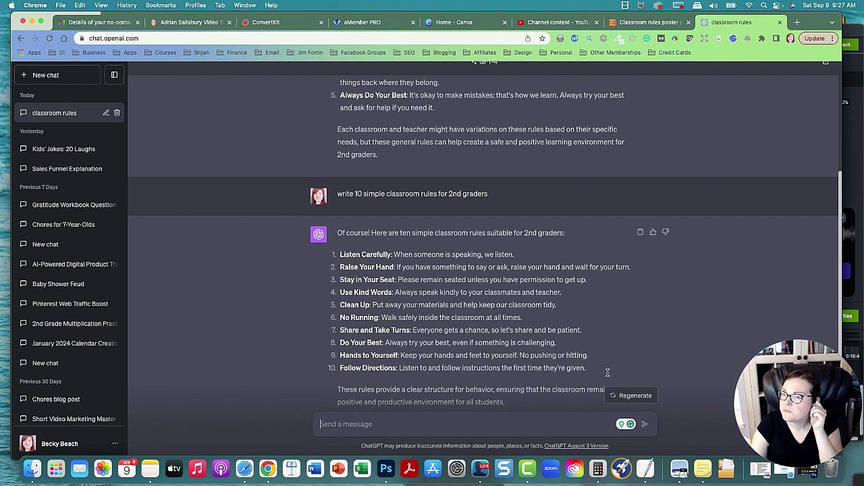
left_click_drag(591, 368, 338, 257)
key("cmd+c")
right_click(410, 263)
left_click(424, 281)
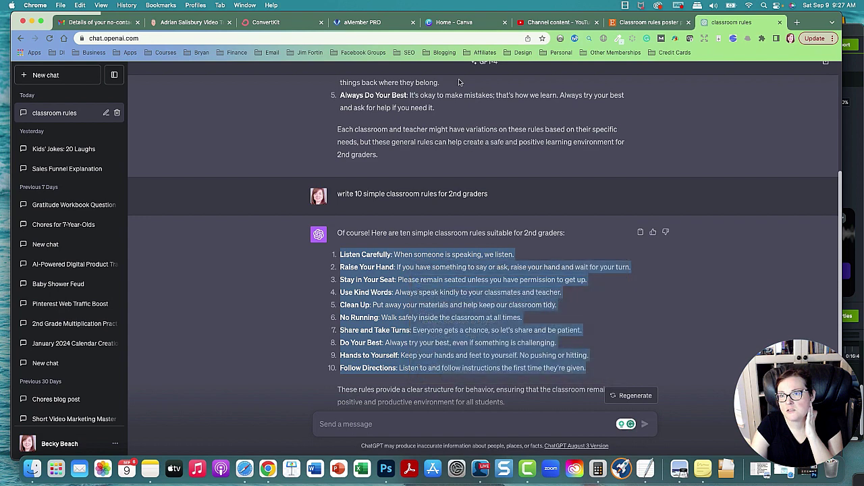
left_click(453, 22)
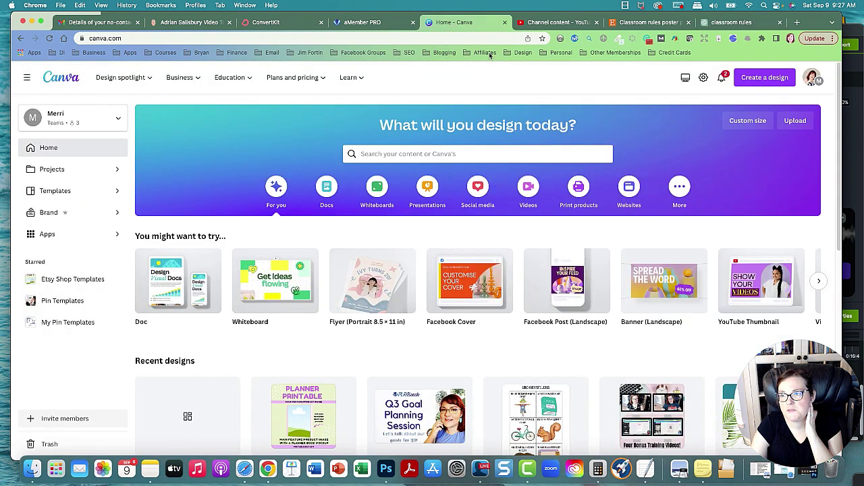
Start a blank flyer design titled 'Classroom Rules Poster'
left_click(774, 79)
left_click(707, 173)
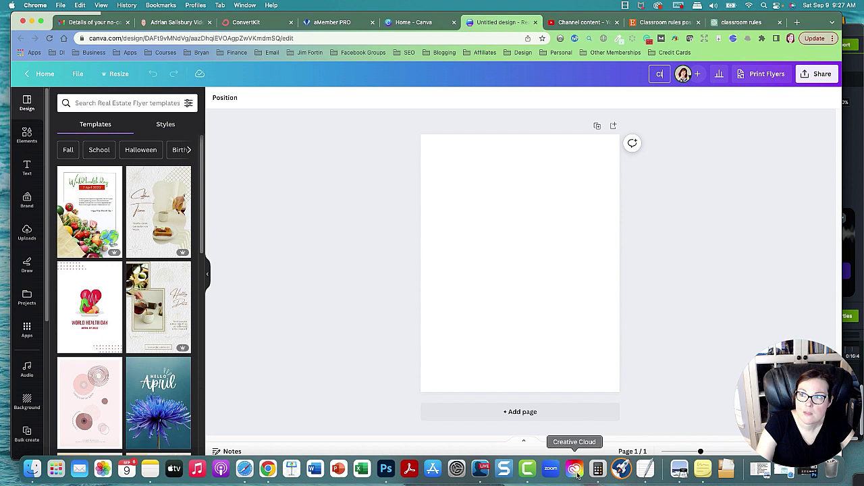
type("Classroom Rules Poster")
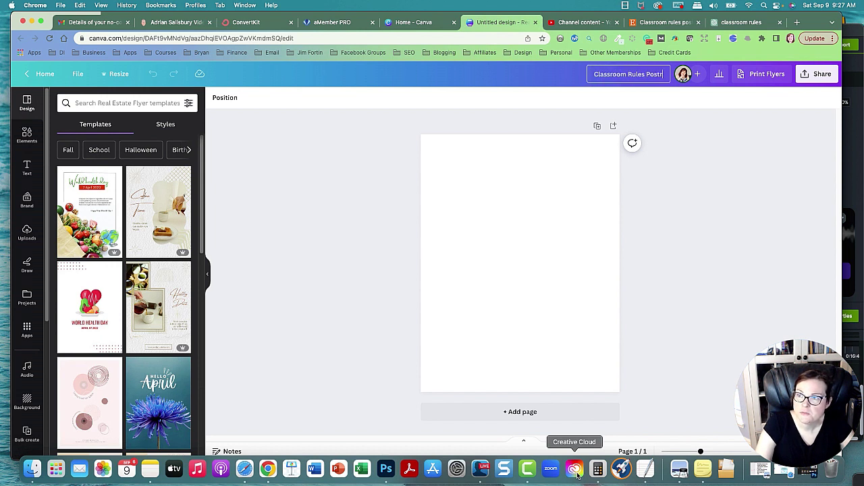
key("Return")
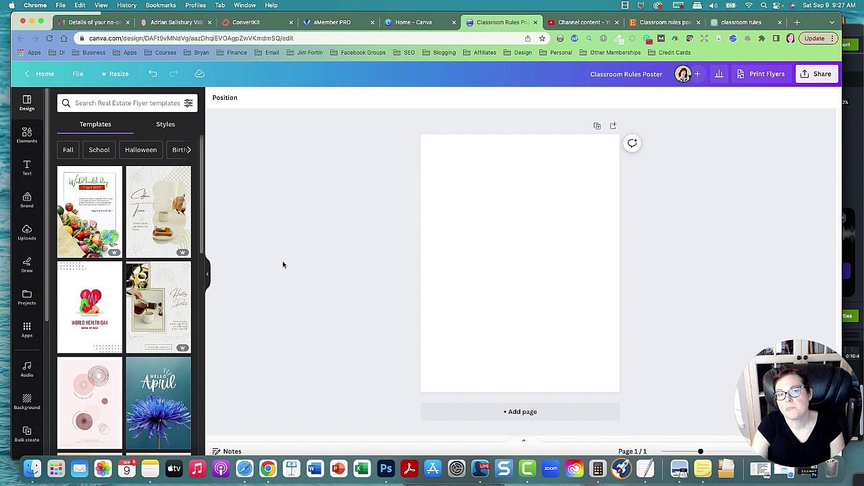
Show margins and rulers, and place vertical and horizontal guides at the page centre
left_click(71, 76)
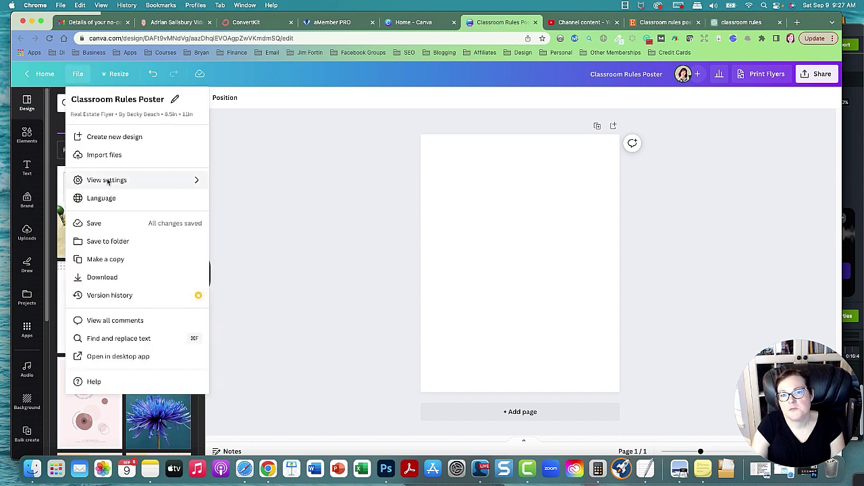
mouse_move(108, 181)
left_click(241, 227)
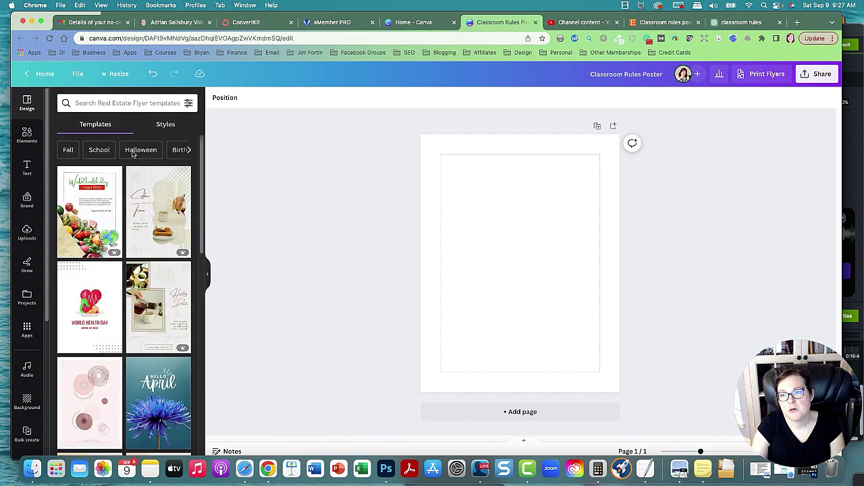
left_click(79, 76)
mouse_move(118, 187)
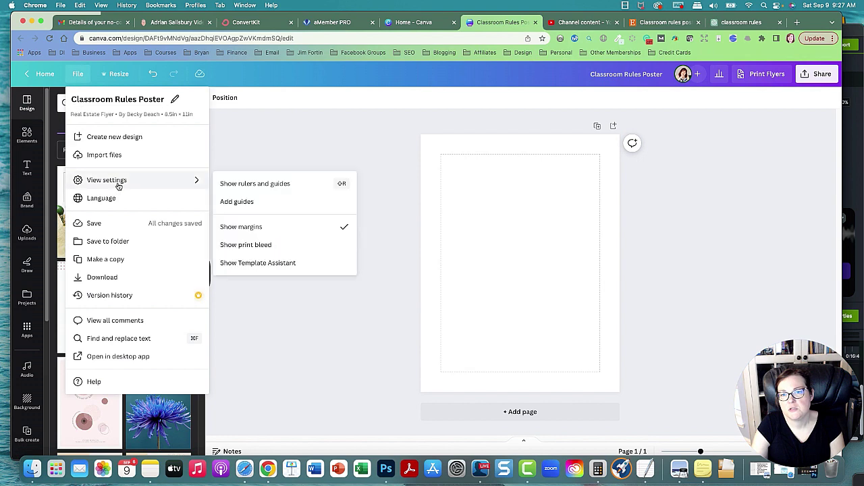
left_click(253, 189)
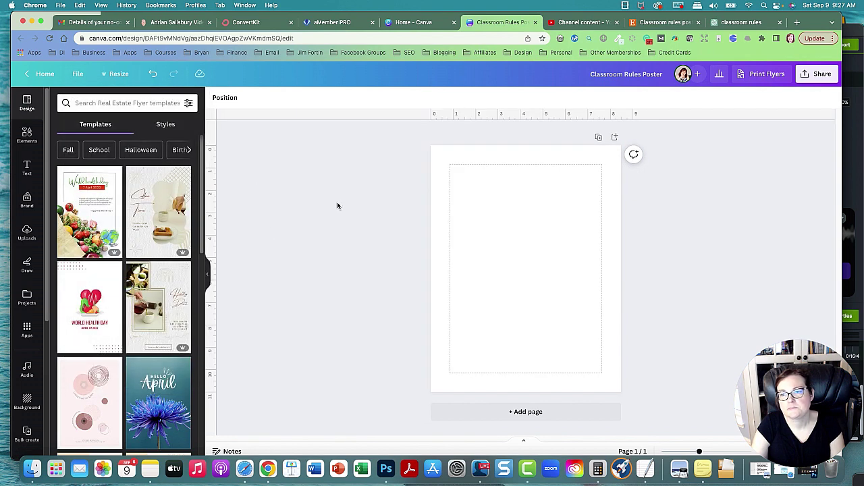
left_click_drag(219, 209, 521, 199)
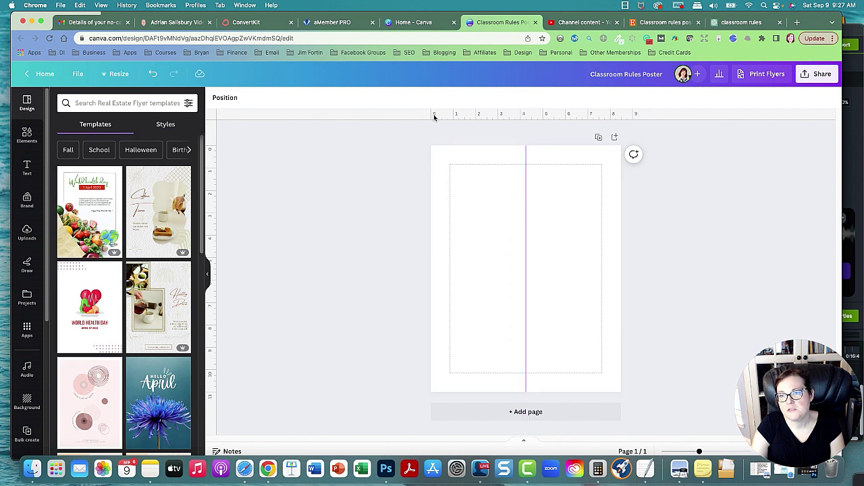
left_click_drag(435, 116, 447, 269)
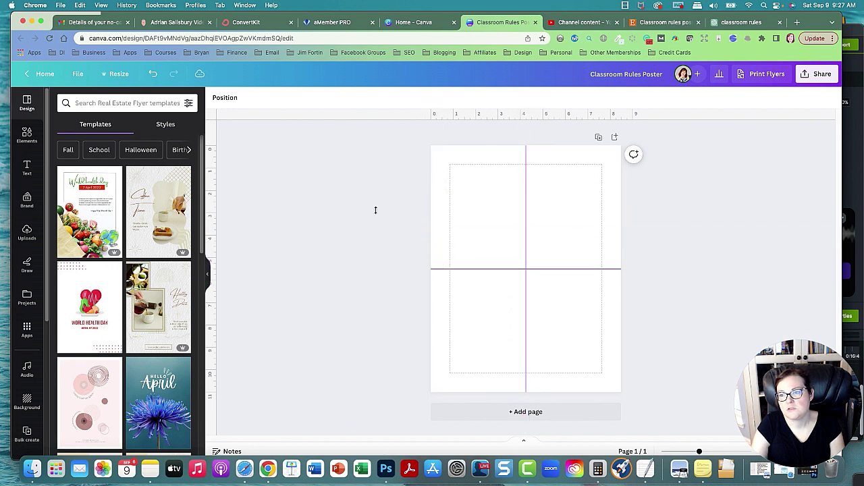
Add a left-aligned subheading text box and reduce its text size
left_click(27, 167)
left_click(110, 242)
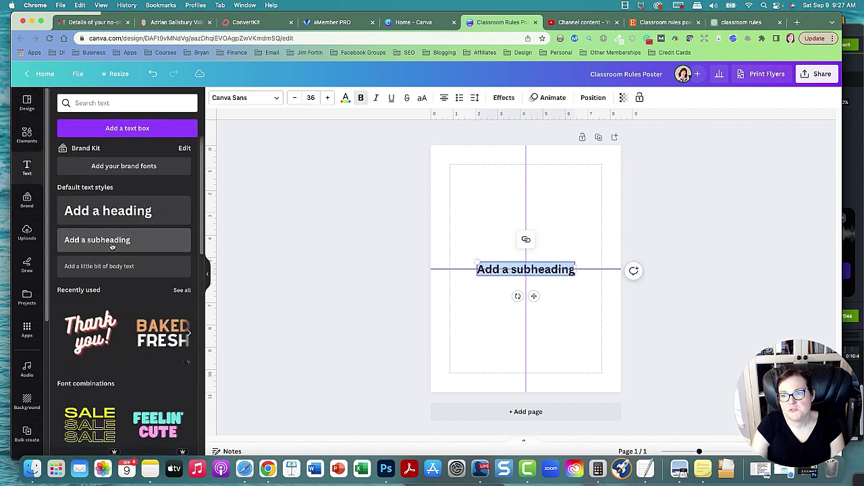
left_click(443, 97)
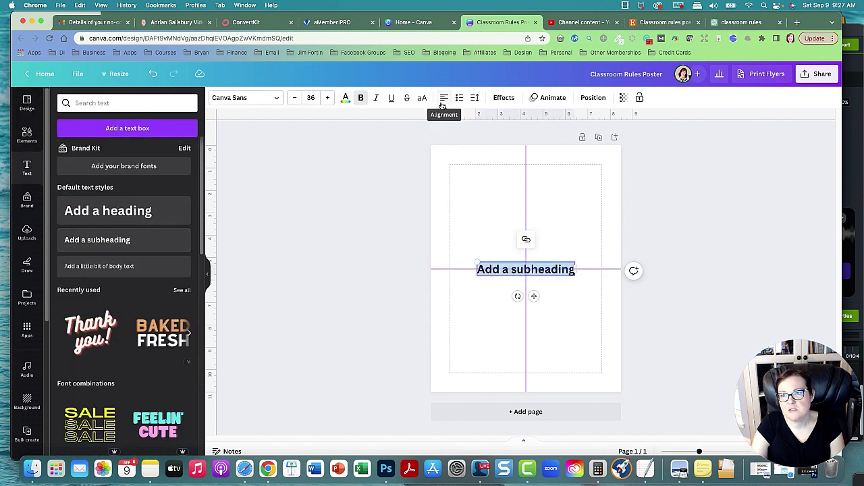
left_click(295, 98)
left_click(295, 98)
left_click(295, 98)
left_click(295, 98)
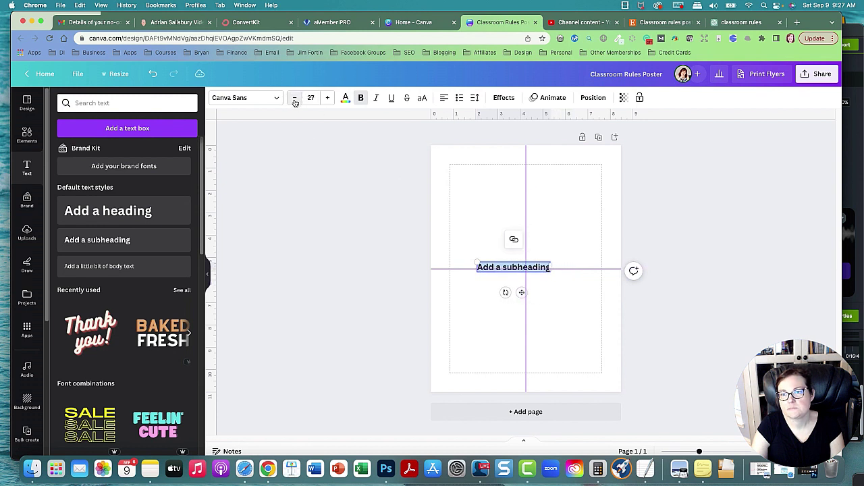
left_click(295, 98)
left_click(295, 98)
left_click(295, 98)
left_click(295, 98)
left_click(296, 98)
left_click(295, 98)
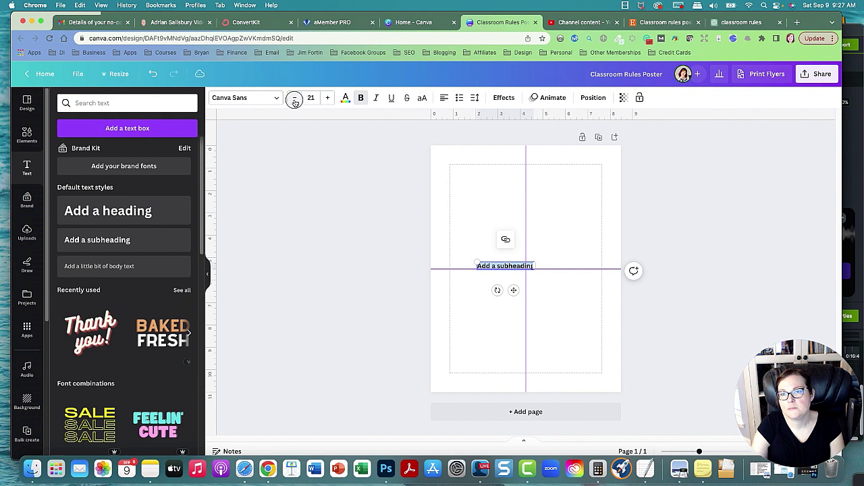
left_click(295, 98)
Paste the ten rules into the text box and fit it within the margins
right_click(509, 266)
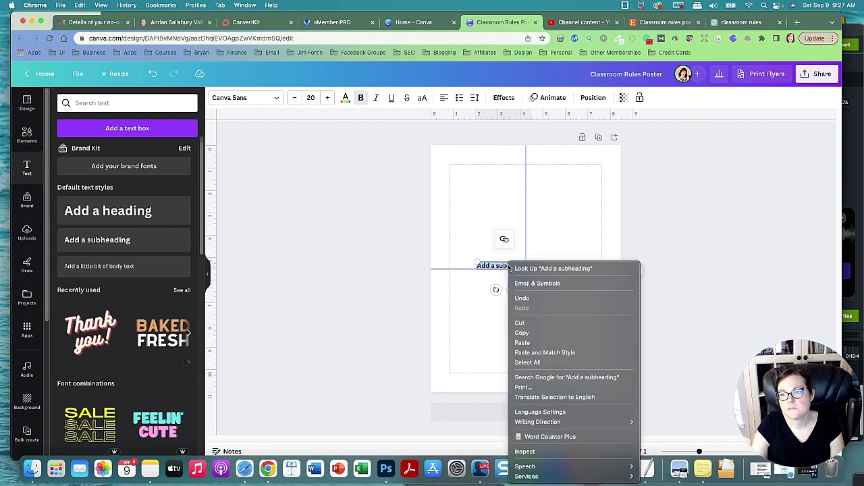
left_click(546, 342)
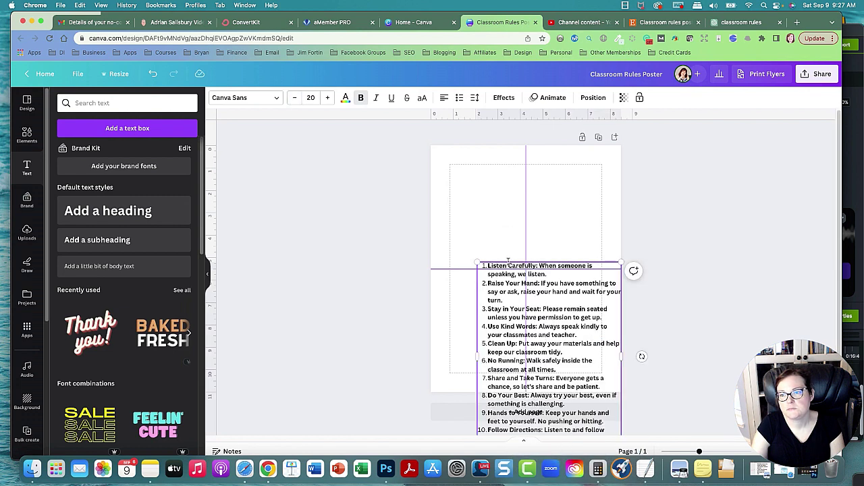
left_click_drag(507, 261, 480, 163)
left_click_drag(591, 355, 595, 369)
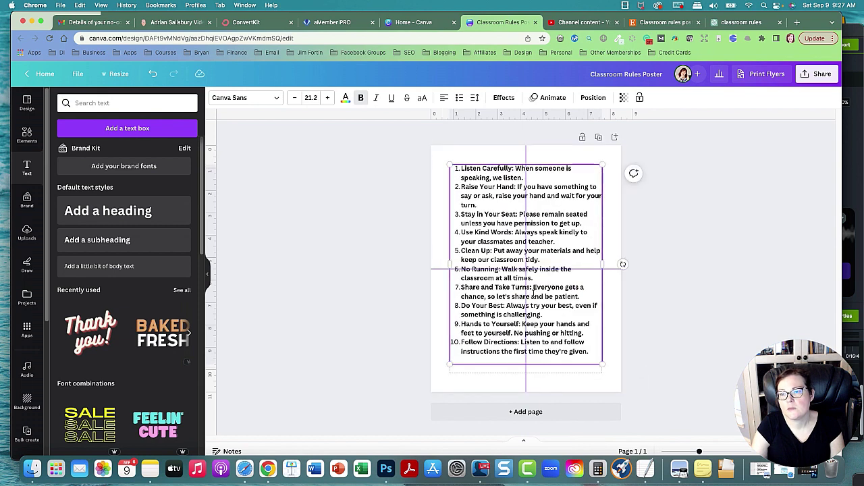
left_click(524, 178)
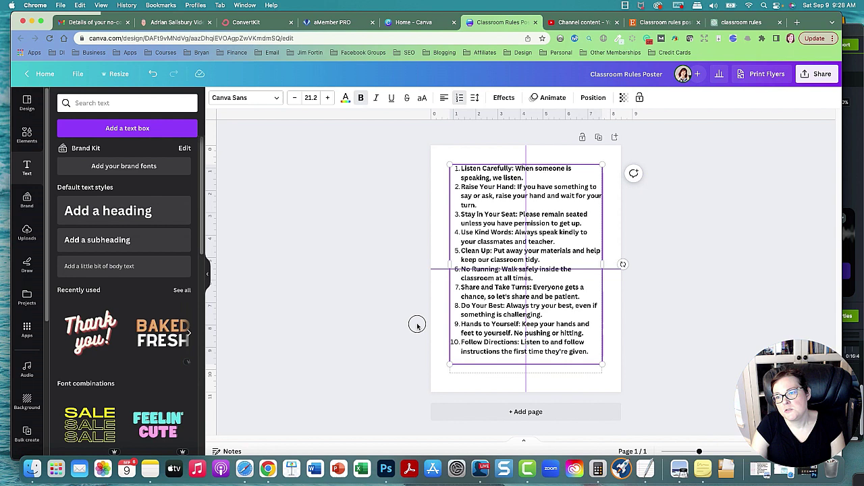
left_click_drag(480, 315, 484, 326)
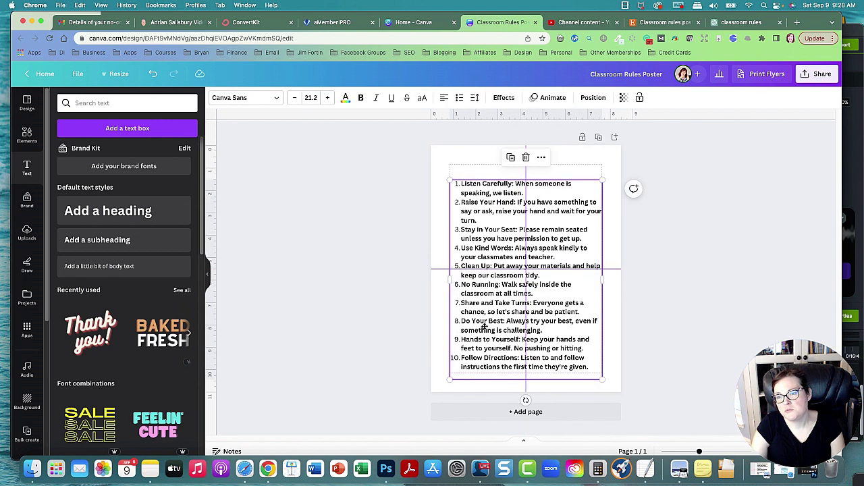
Try HEY GOTCHA!, Bright, Horizon, League Spartan, Oilvare Base and Sunborn fonts on the rules
left_click(276, 98)
left_click(163, 236)
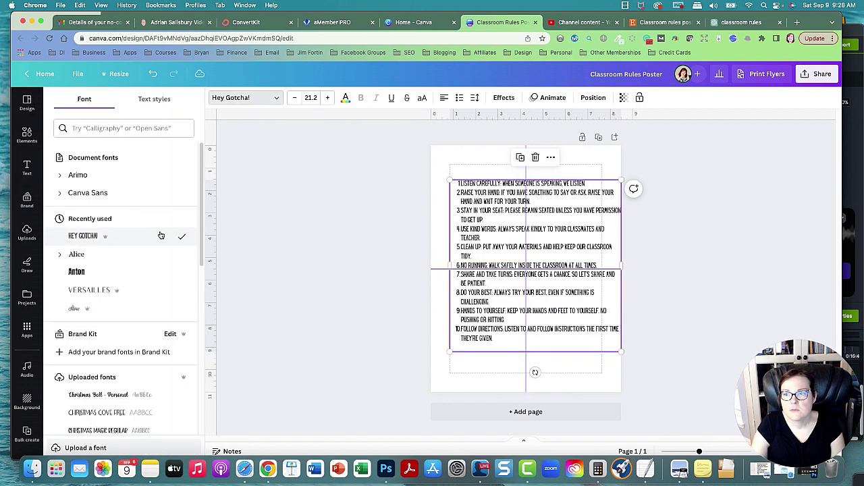
scroll(165, 237, "down", 8)
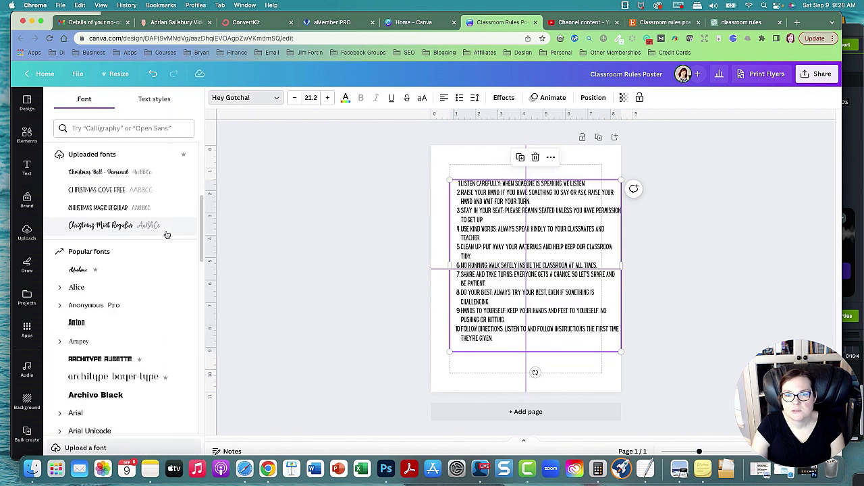
scroll(162, 247, "down", 9)
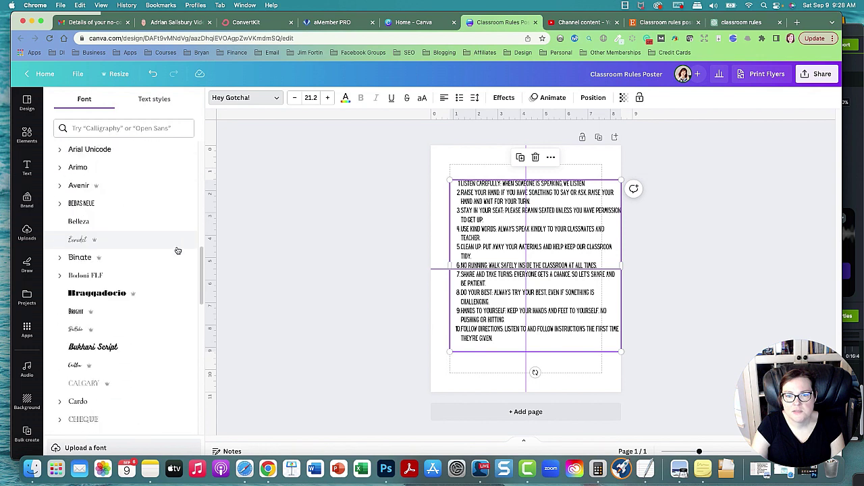
left_click(128, 259)
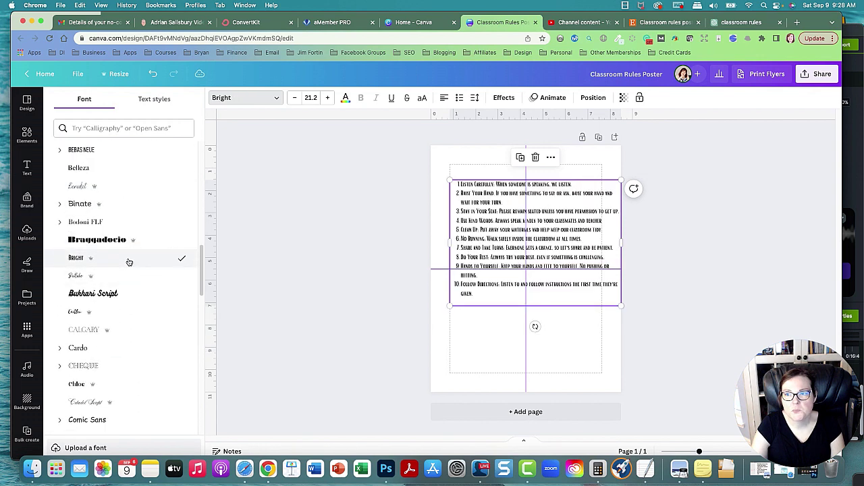
scroll(129, 262, "down", 3)
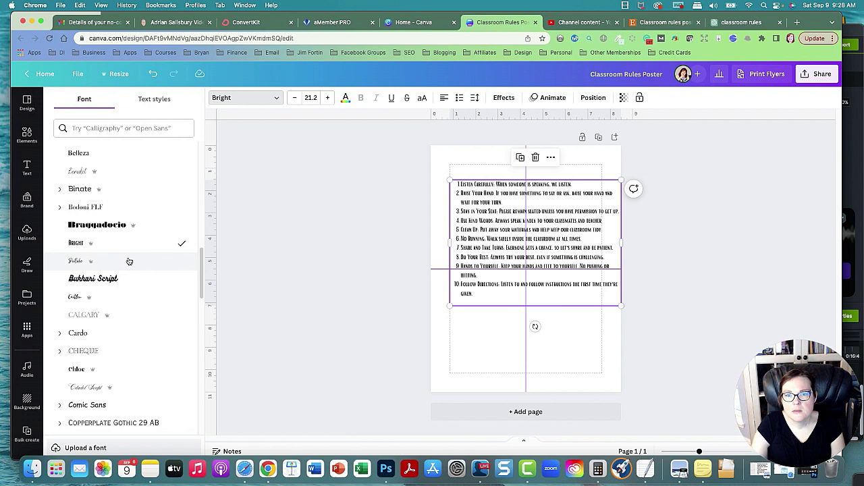
scroll(129, 261, "down", 10)
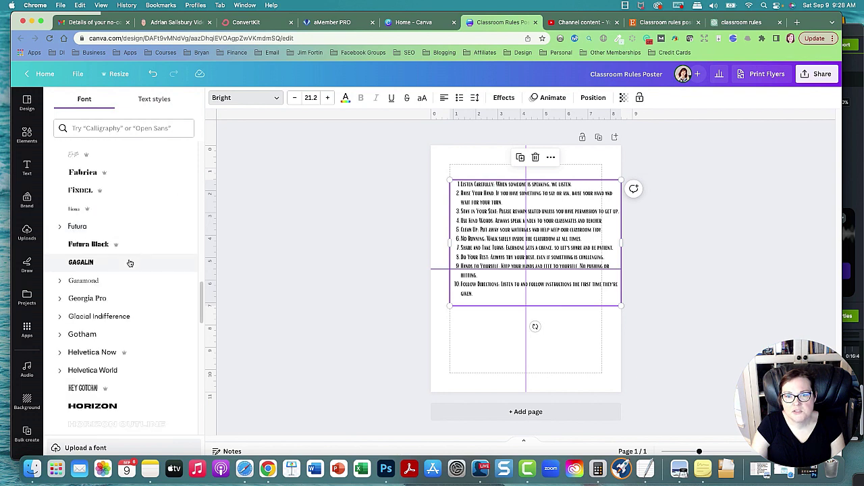
scroll(122, 260, "down", 1)
left_click(101, 394)
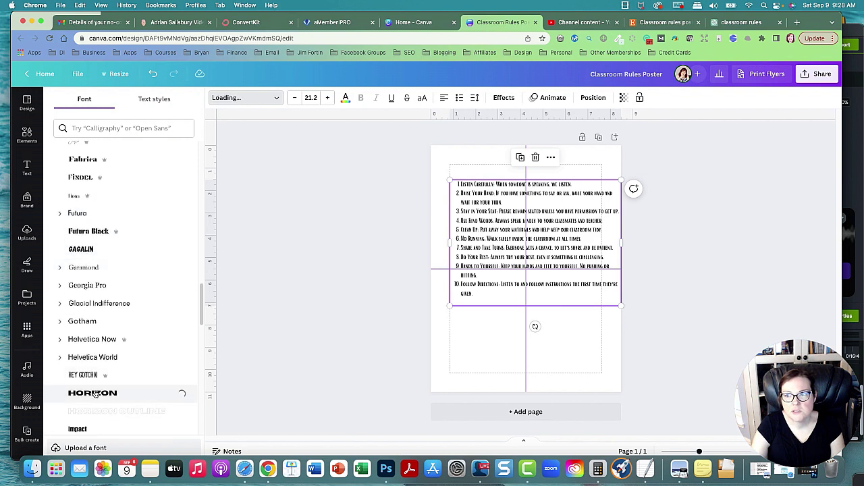
scroll(115, 358, "down", 8)
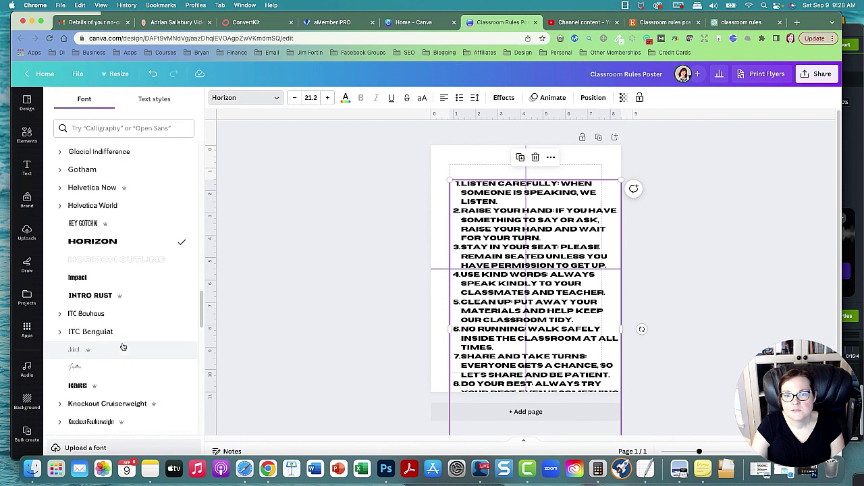
scroll(125, 346, "down", 4)
left_click(119, 344)
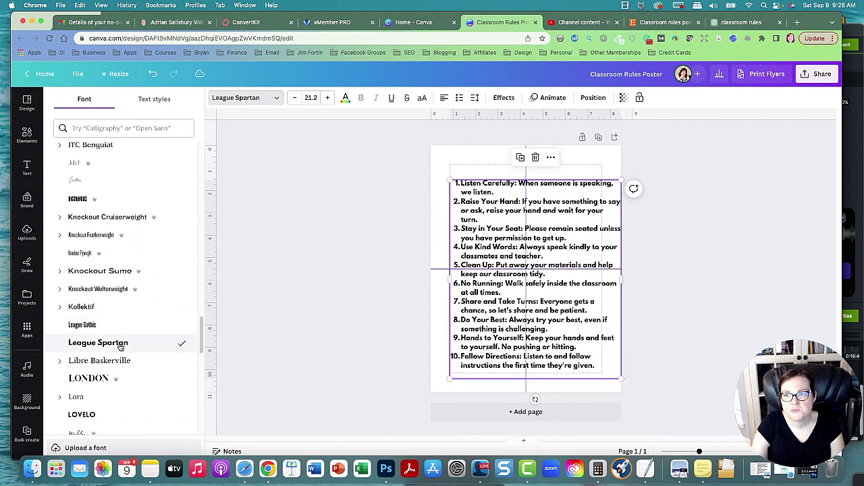
scroll(123, 346, "down", 1)
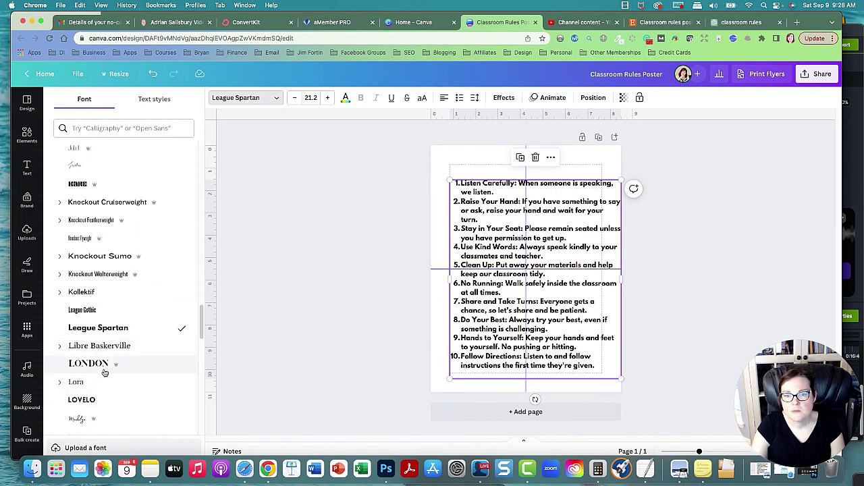
scroll(109, 364, "down", 5)
left_click(115, 392)
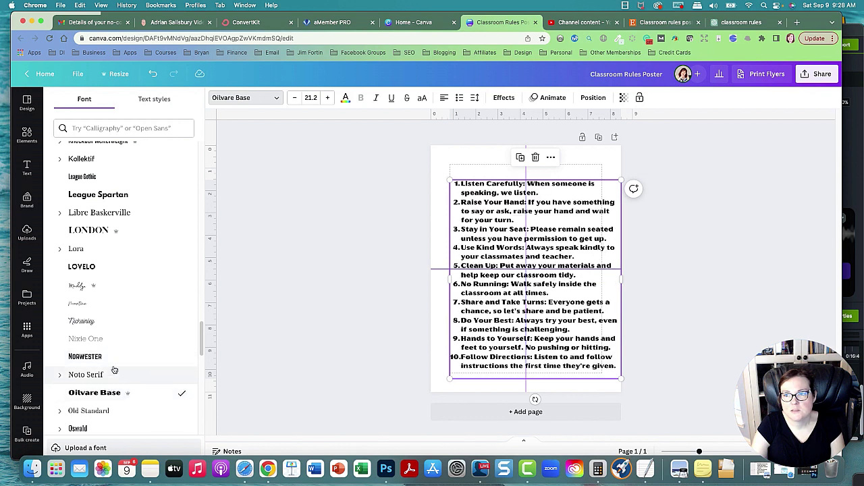
scroll(115, 368, "down", 3)
scroll(116, 365, "down", 5)
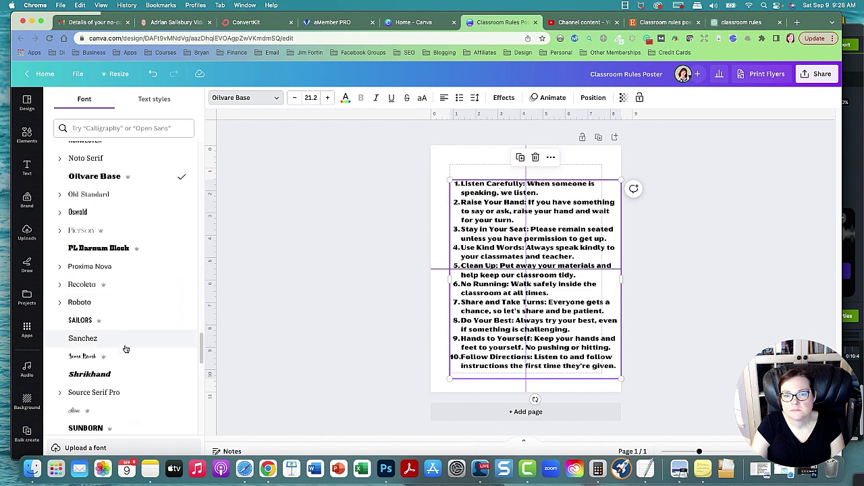
scroll(126, 349, "down", 3)
left_click(105, 329)
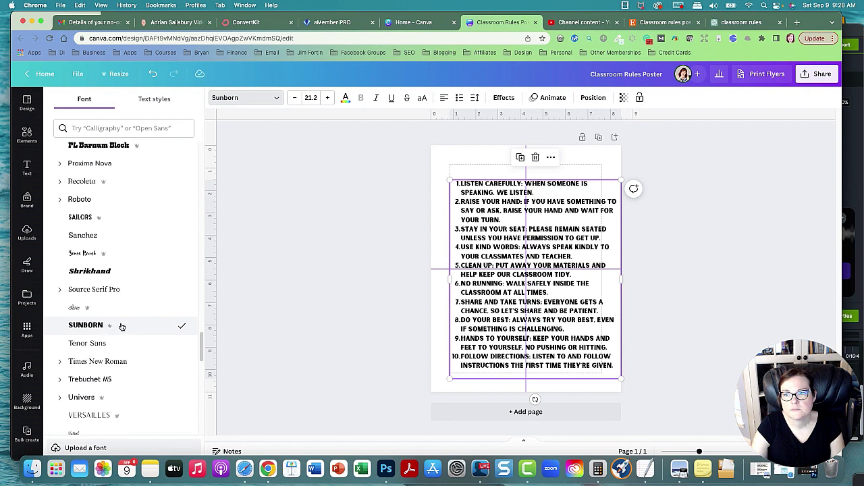
Scroll further down the font list and apply Anton to the rules
scroll(125, 327, "down", 6)
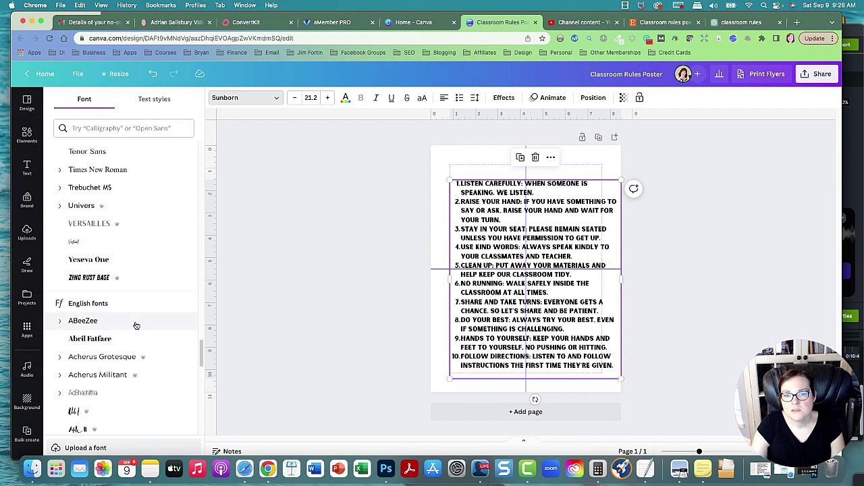
scroll(136, 326, "down", 8)
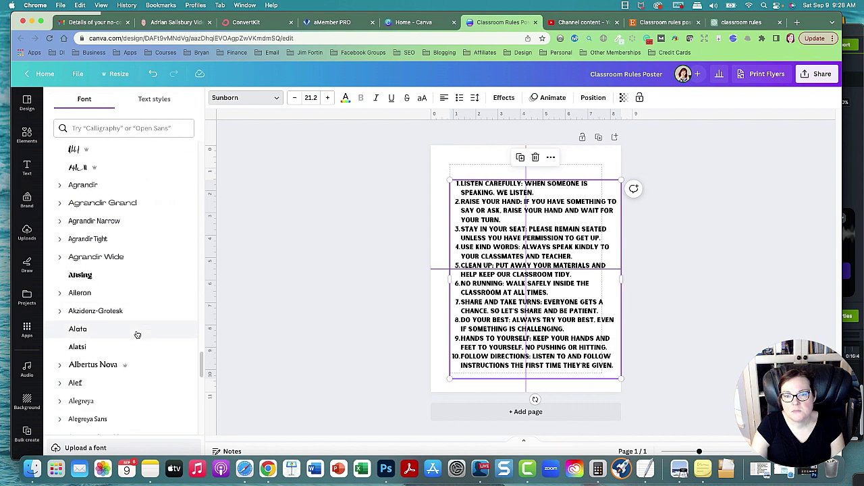
scroll(137, 335, "down", 6)
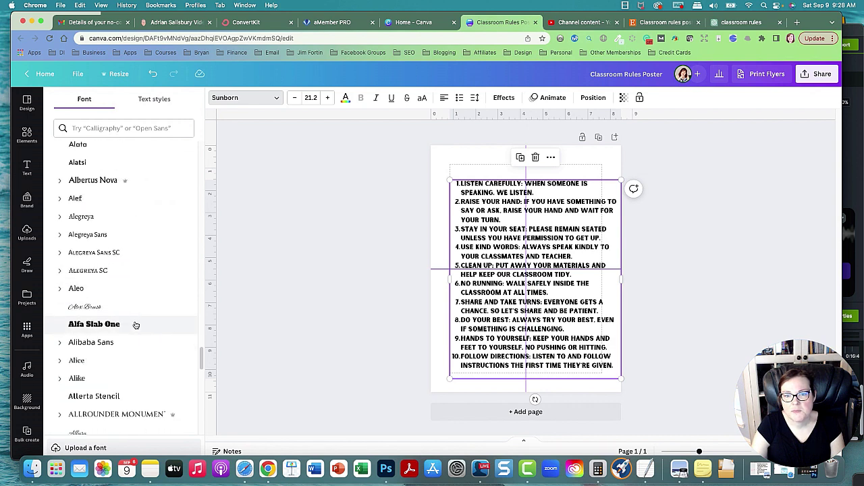
scroll(136, 325, "down", 6)
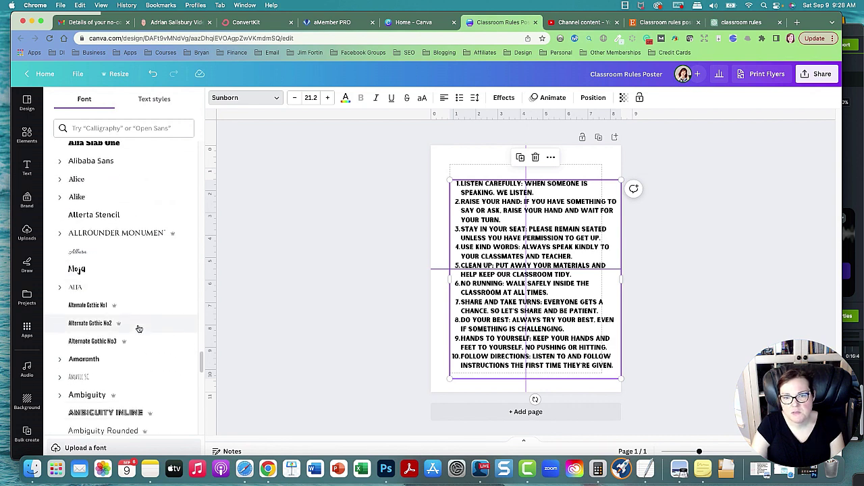
scroll(138, 329, "down", 9)
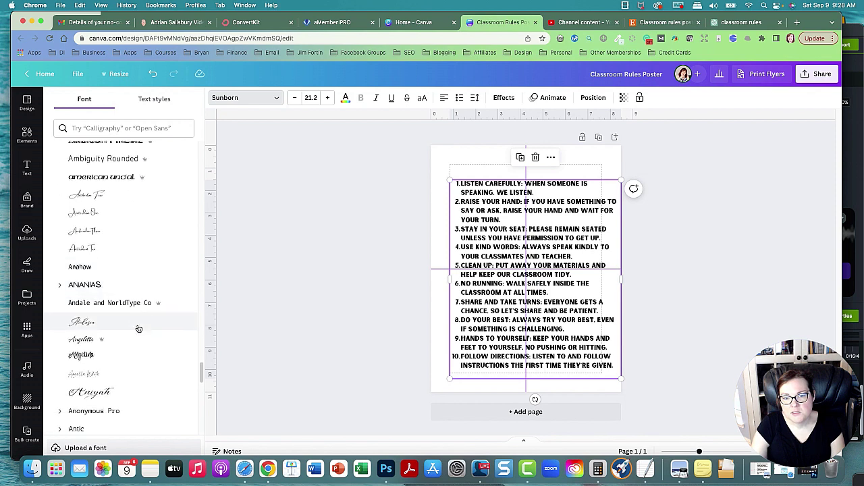
scroll(138, 329, "down", 7)
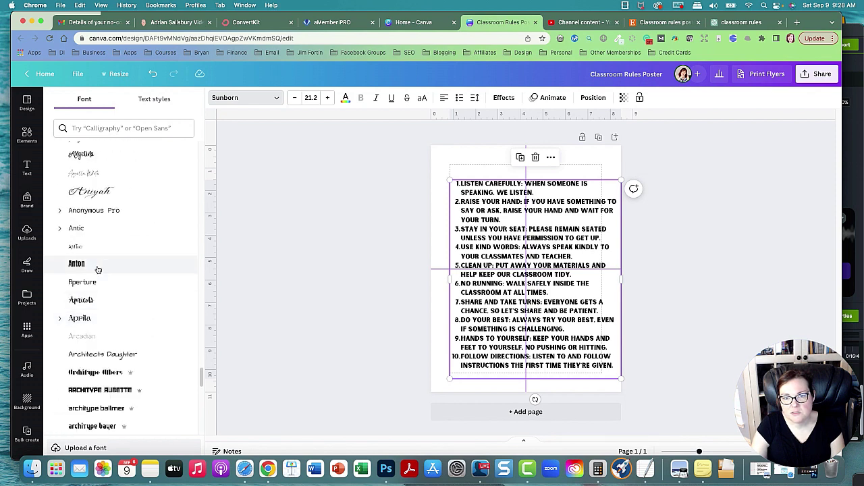
left_click(97, 268)
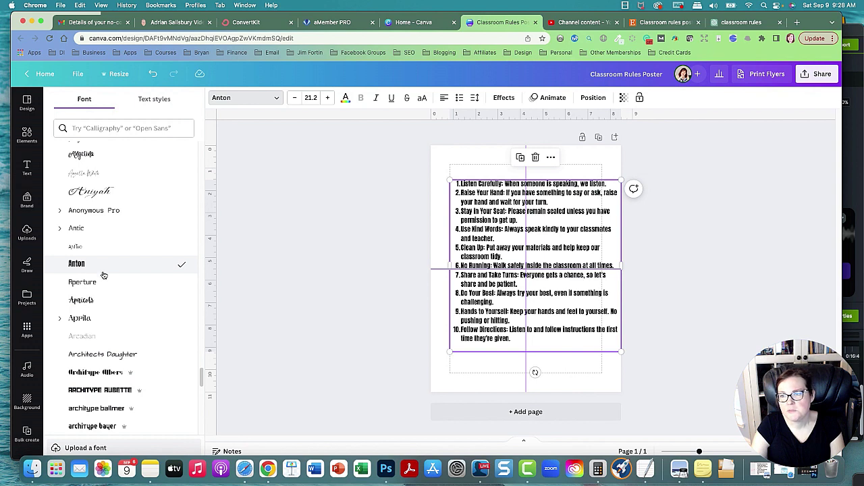
Narrow the rules text box and set the font size to 22.2
left_click_drag(621, 267, 602, 268)
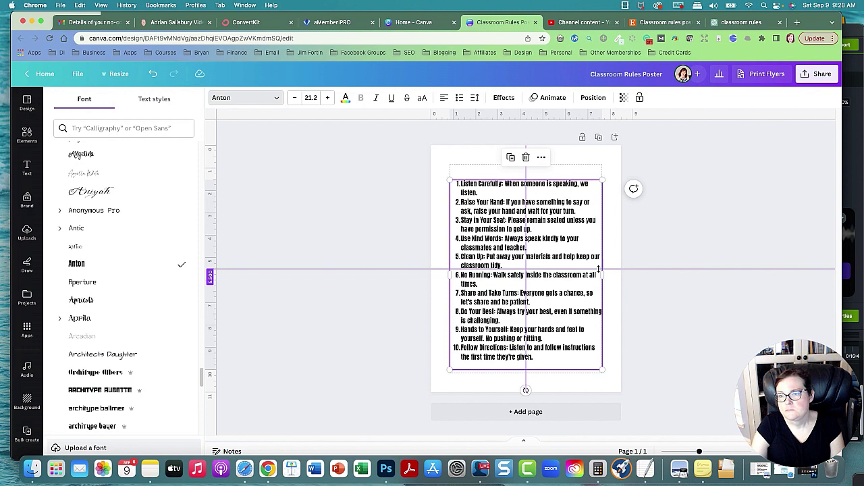
scroll(130, 341, "down", 10)
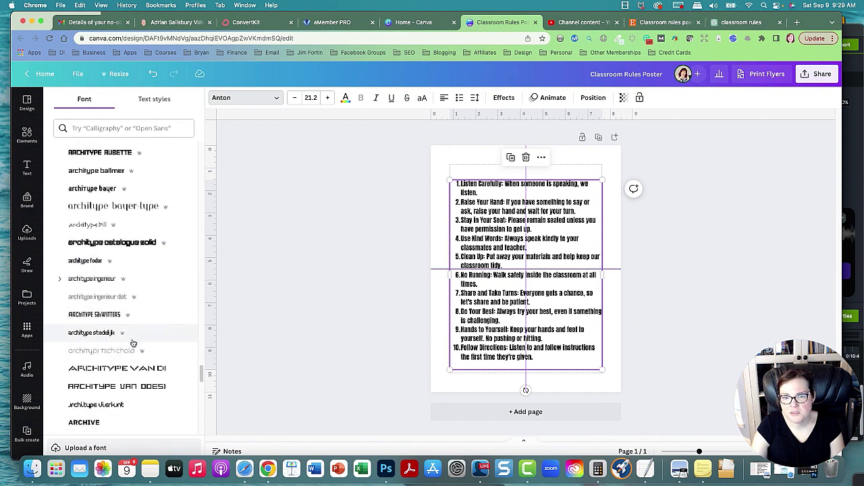
scroll(133, 343, "down", 5)
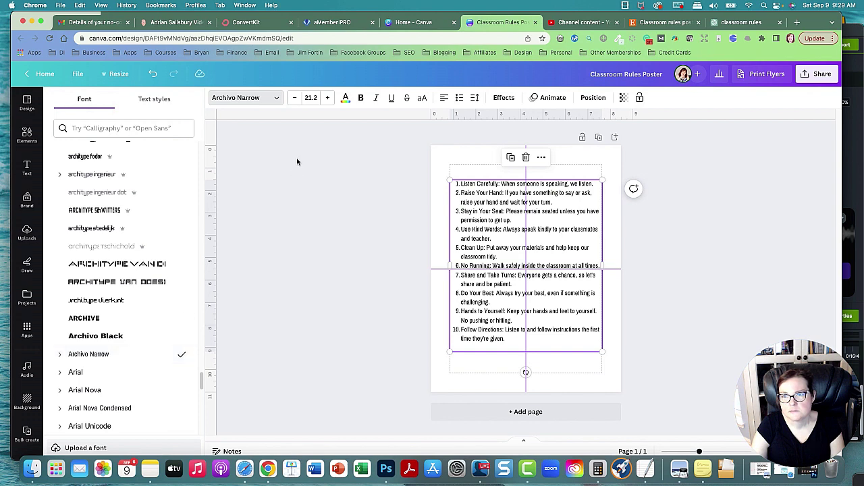
left_click(328, 98)
left_click(327, 98)
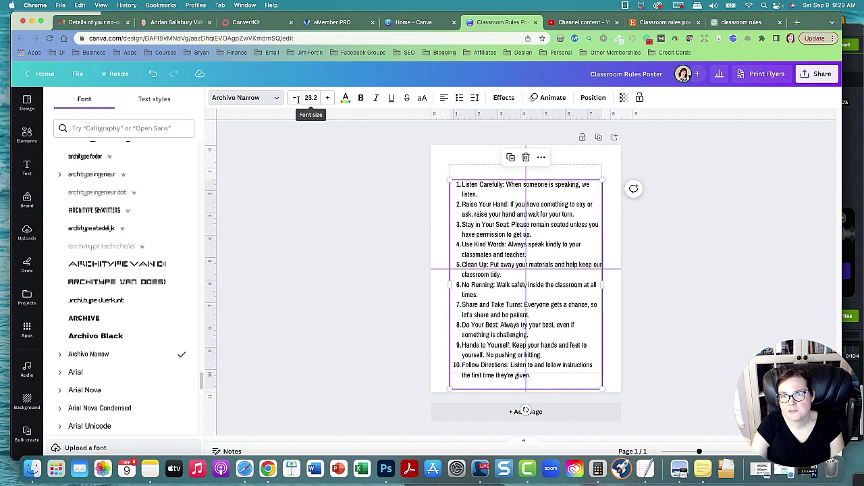
left_click(294, 99)
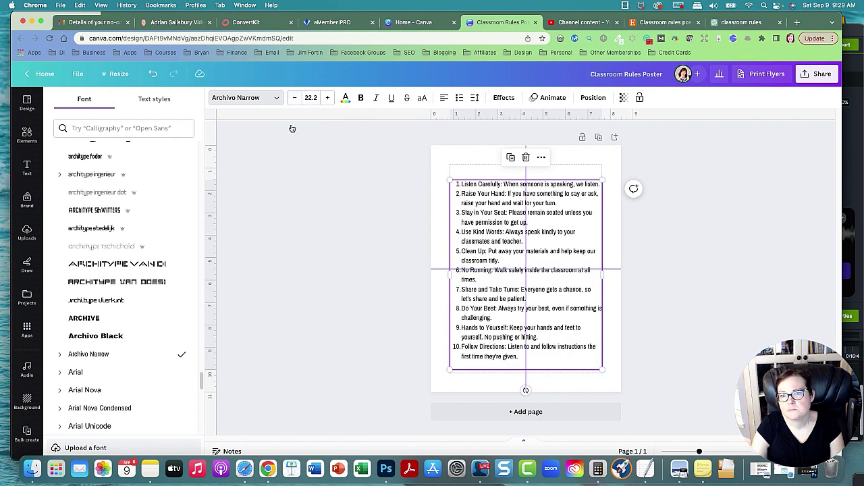
Bold the titles Listen Carefully, Raise Your Hand, Stay in Your Seat, Use Kind Words, Clean Up
left_click(502, 186)
left_click_drag(503, 186, 461, 184)
left_click(361, 98)
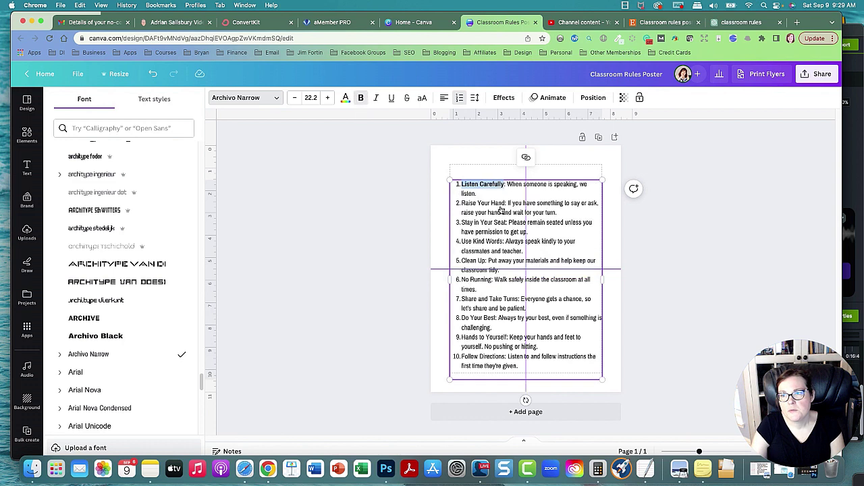
left_click_drag(506, 202, 461, 203)
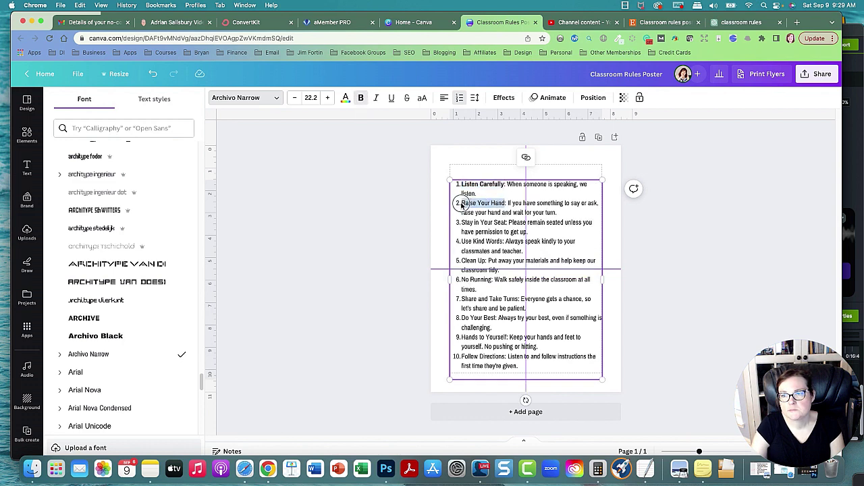
left_click(360, 99)
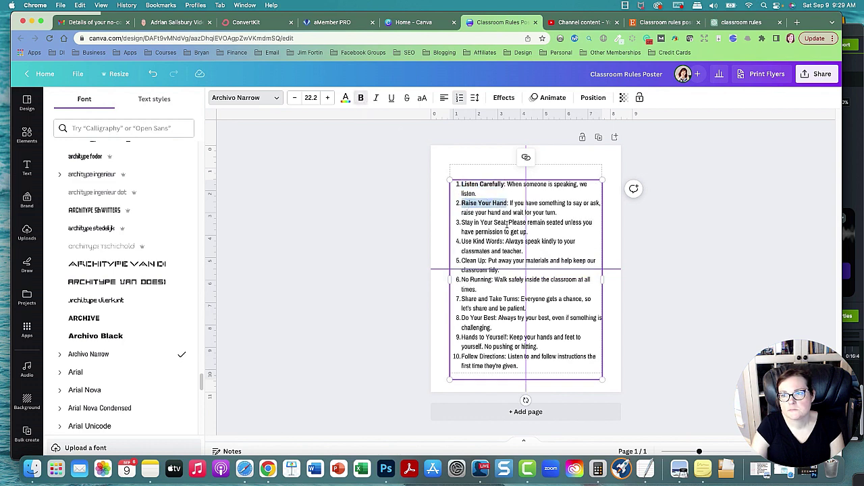
left_click_drag(507, 224, 474, 231)
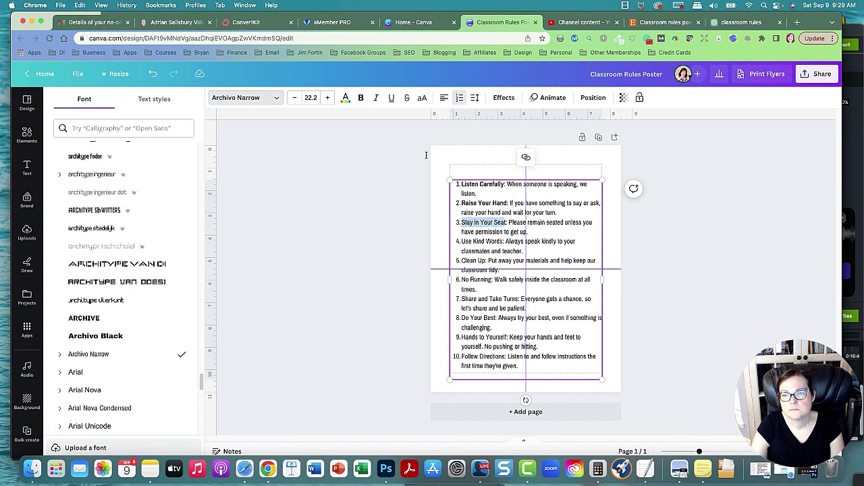
left_click(361, 100)
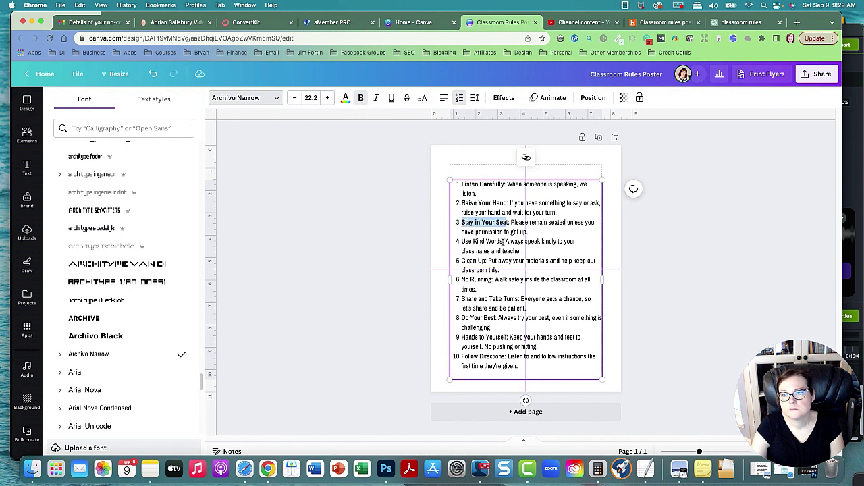
left_click_drag(503, 241, 461, 243)
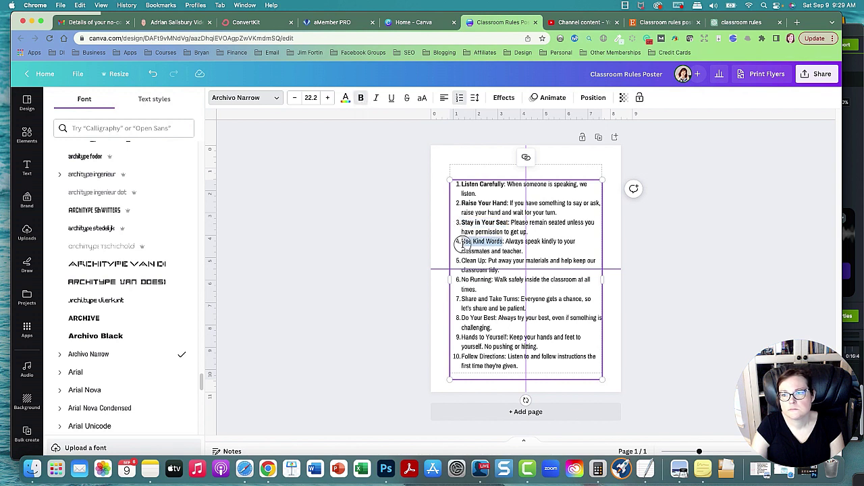
left_click(363, 99)
left_click_drag(486, 262, 462, 263)
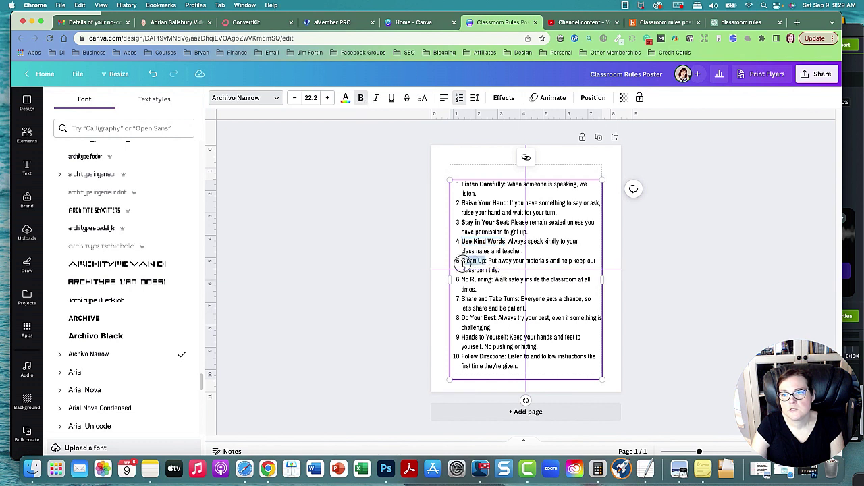
left_click(359, 99)
Delete the No Running rule and bold Share and Take Turns, Do Your Best, Hands to Yourself, Follow Directions
left_click_drag(478, 290, 456, 277)
key("BackSpace")
key("BackSpace")
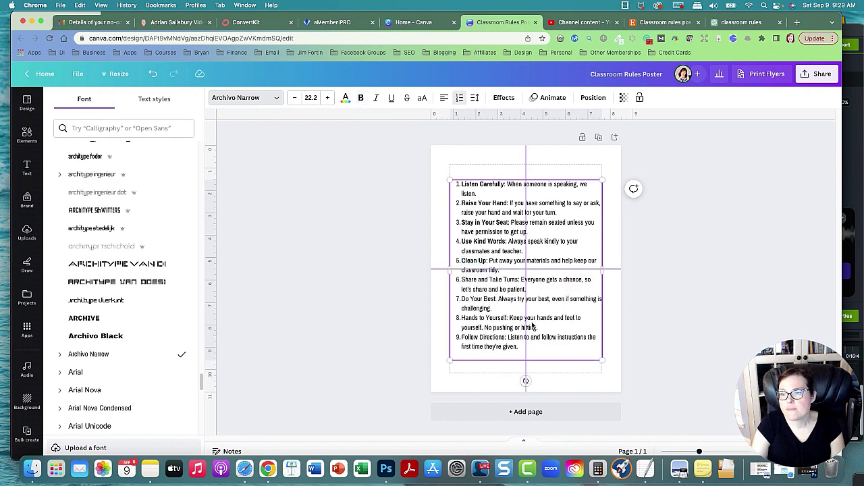
left_click_drag(516, 280, 461, 300)
left_click(359, 98)
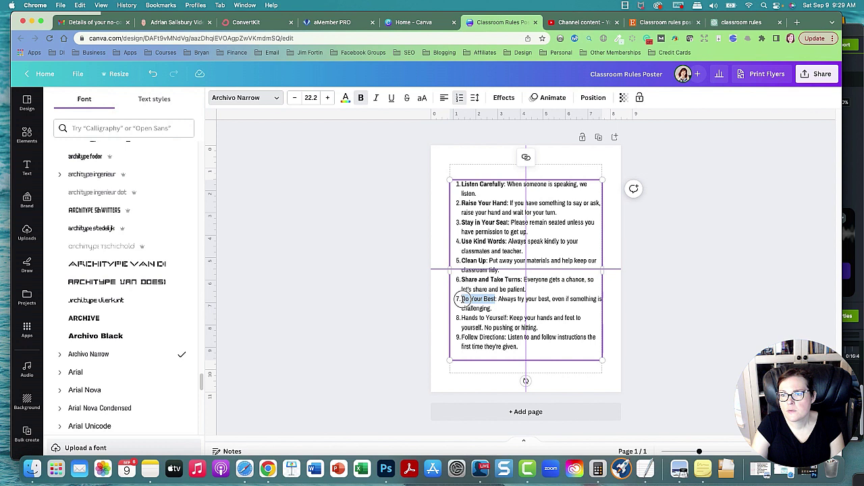
left_click(360, 98)
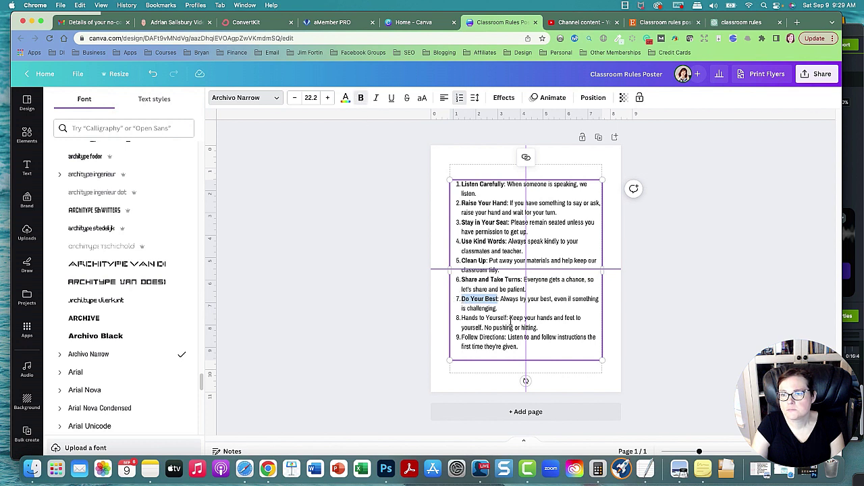
left_click_drag(506, 318, 461, 318)
left_click(508, 317)
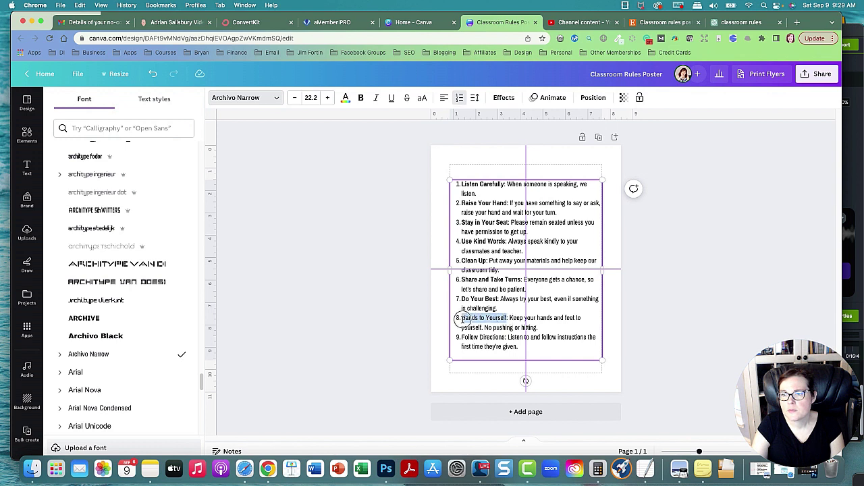
left_click(360, 98)
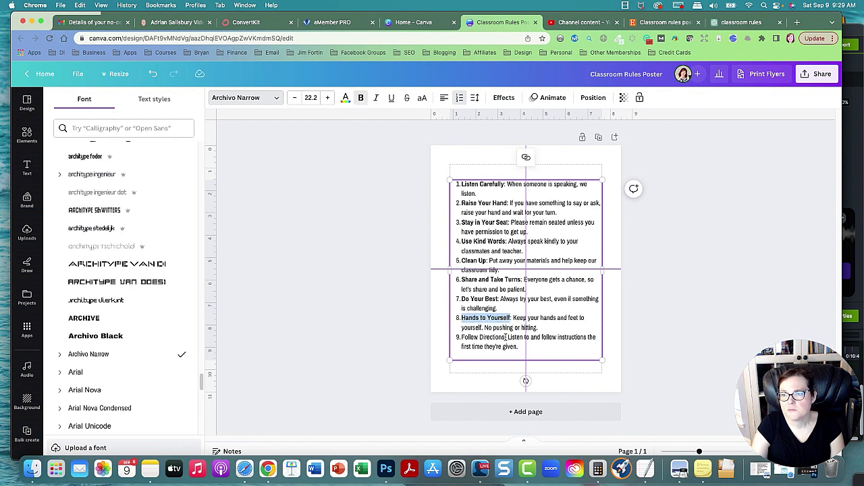
left_click_drag(506, 337, 461, 337)
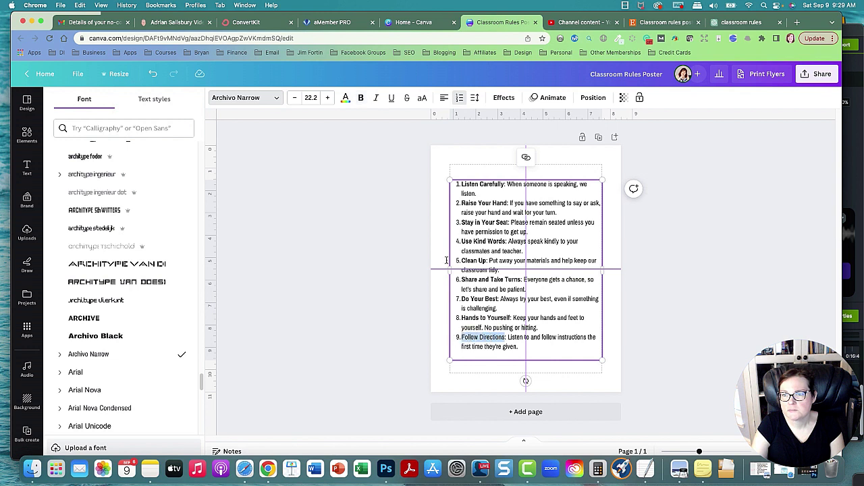
left_click(361, 99)
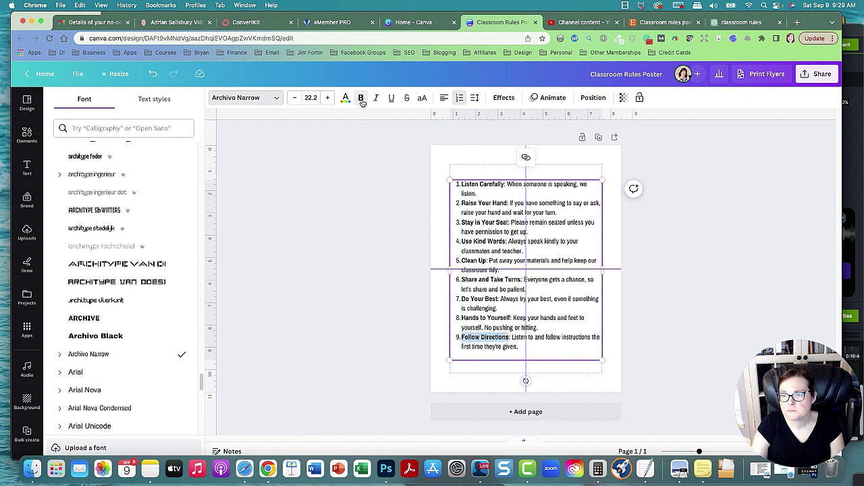
left_click(506, 234)
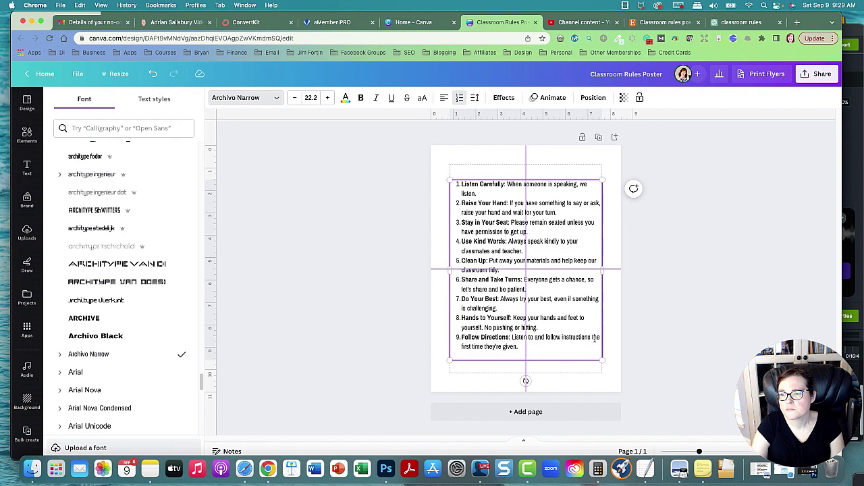
Narrow the nine-rule text box and scale its text from 22.2 up to 25
left_click_drag(603, 270, 586, 270)
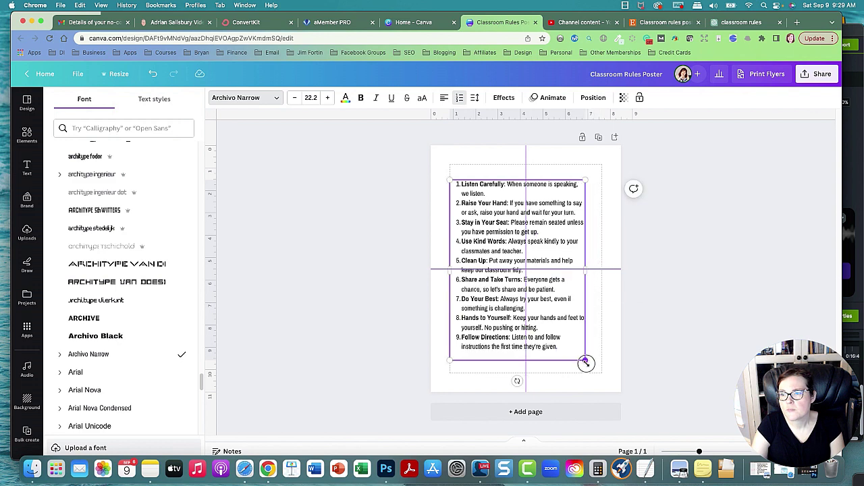
left_click_drag(585, 363, 602, 382)
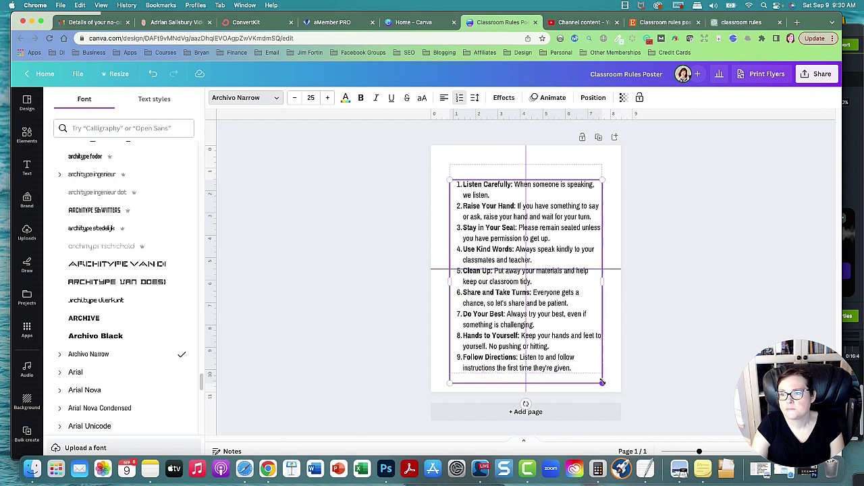
key("Escape")
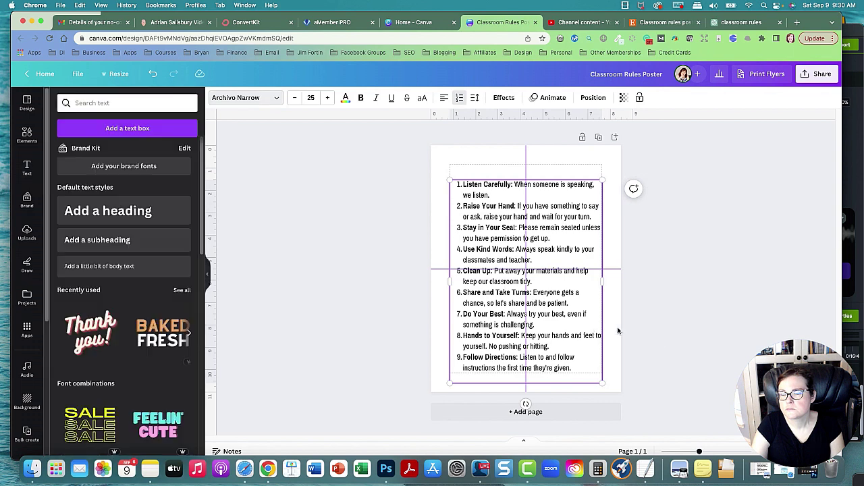
left_click(390, 316)
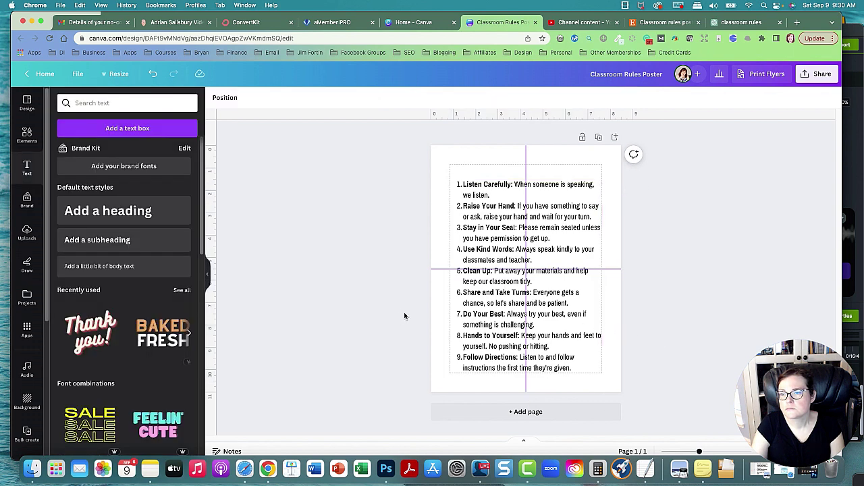
left_click(495, 234)
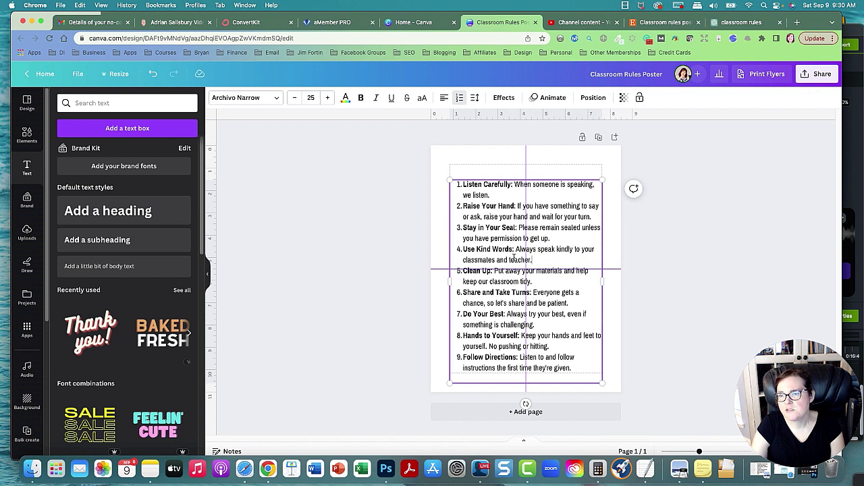
Retitle rule 4 'Respect Each Other' and append 'and keep your hands' to its text
left_click_drag(514, 250, 462, 250)
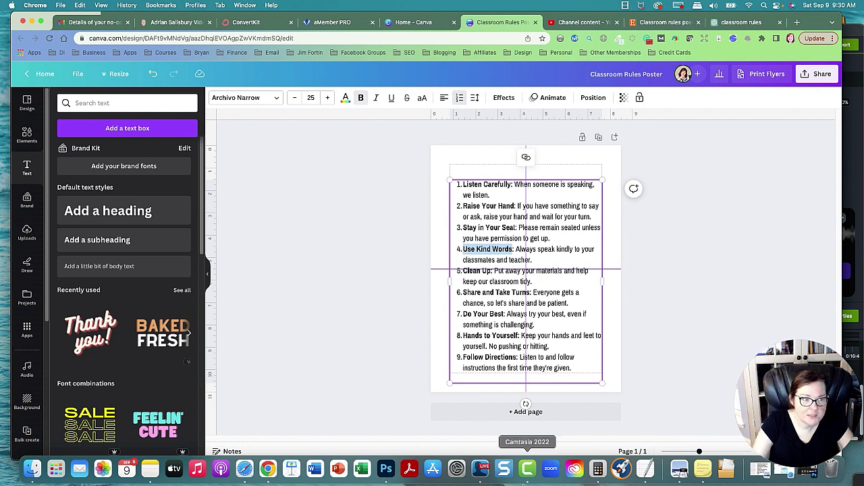
type("Respect")
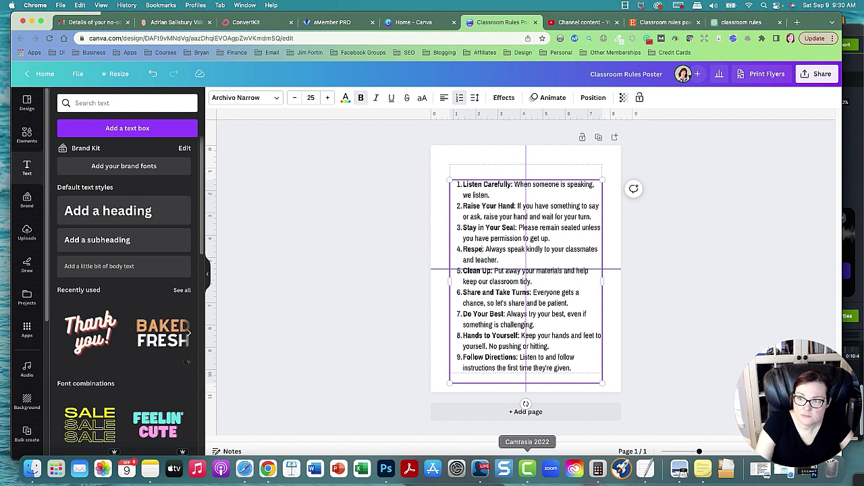
type(" Each O")
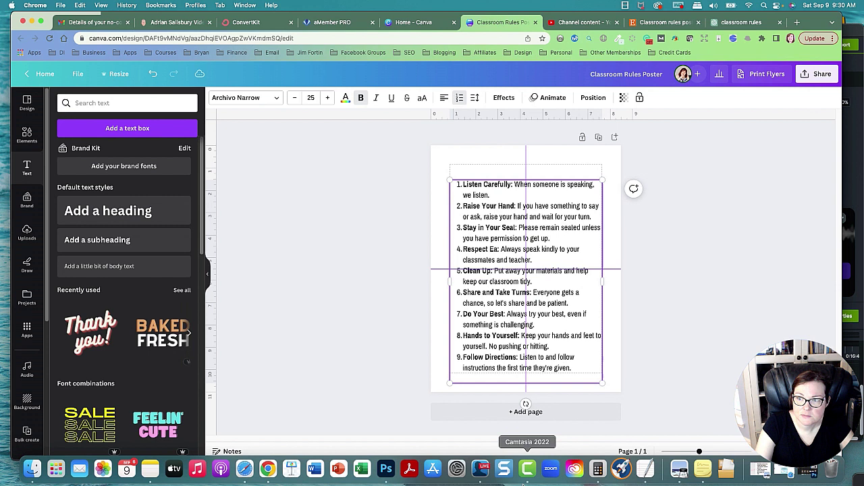
type("ther")
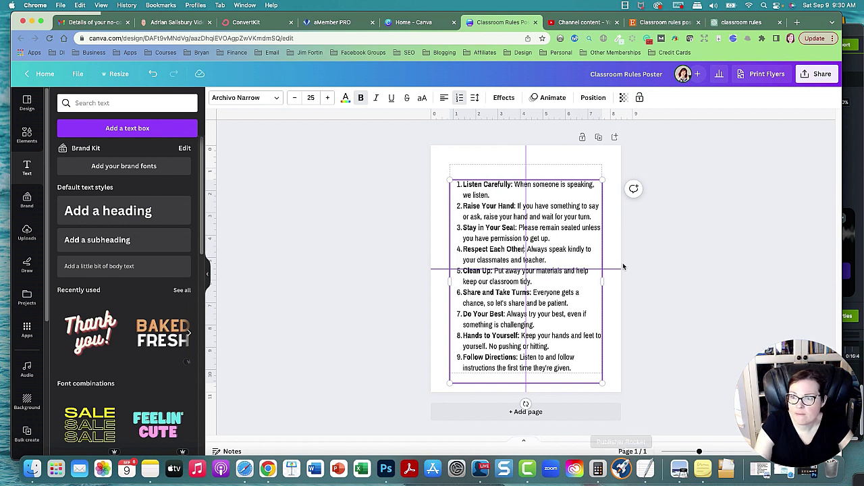
key("Down")
key("End")
key("BackSpace")
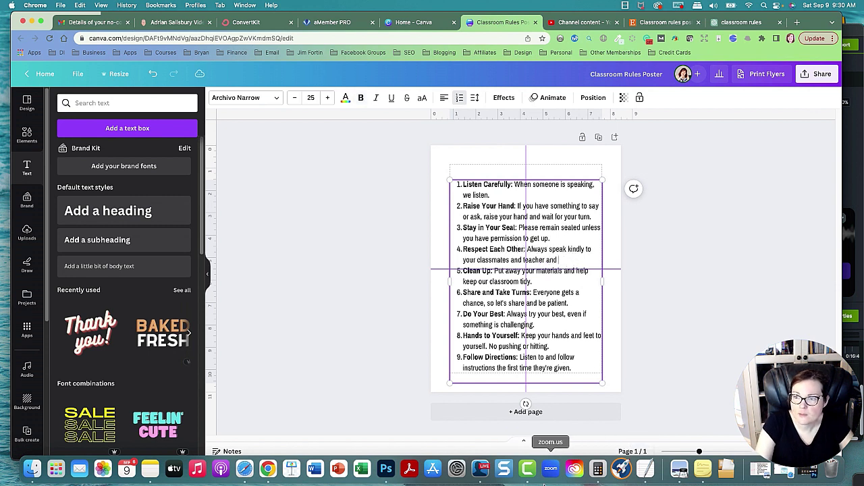
type("and keep your hands to yourself")
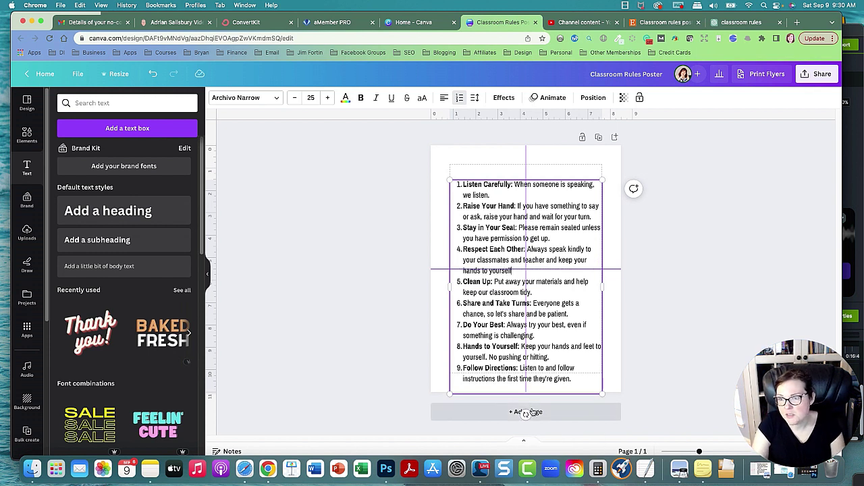
Delete the Hands to Yourself, Share and Take Turns, Clean Up and Stay in Your Seat rules
left_click_drag(550, 357, 457, 349)
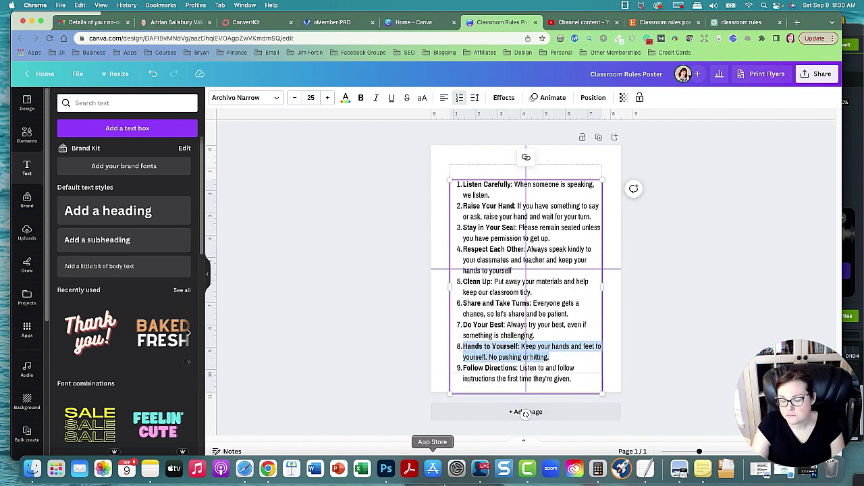
key("BackSpace")
key("BackSpace")
key("BackSpace")
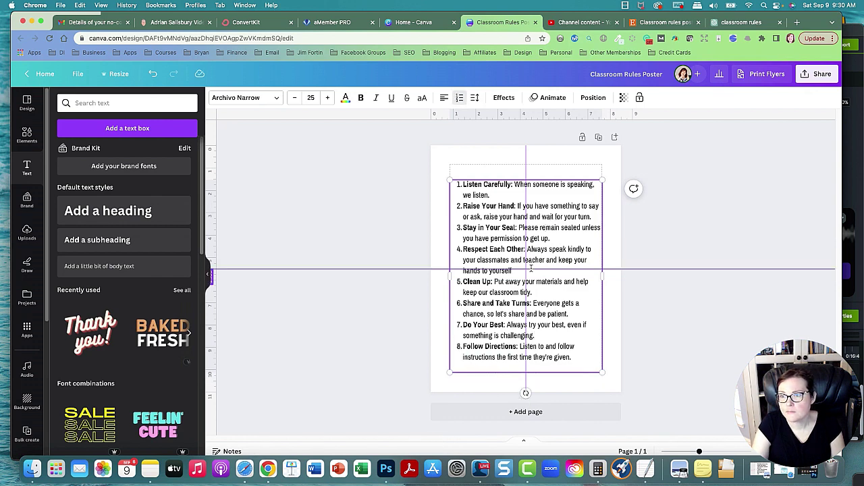
left_click_drag(574, 315, 462, 308)
key("BackSpace")
key("BackSpace")
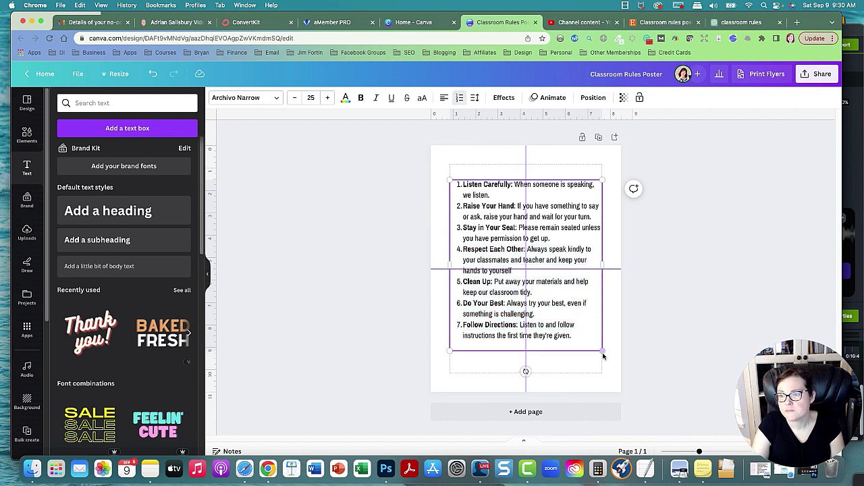
left_click_drag(602, 352, 609, 387)
left_click_drag(622, 276, 602, 282)
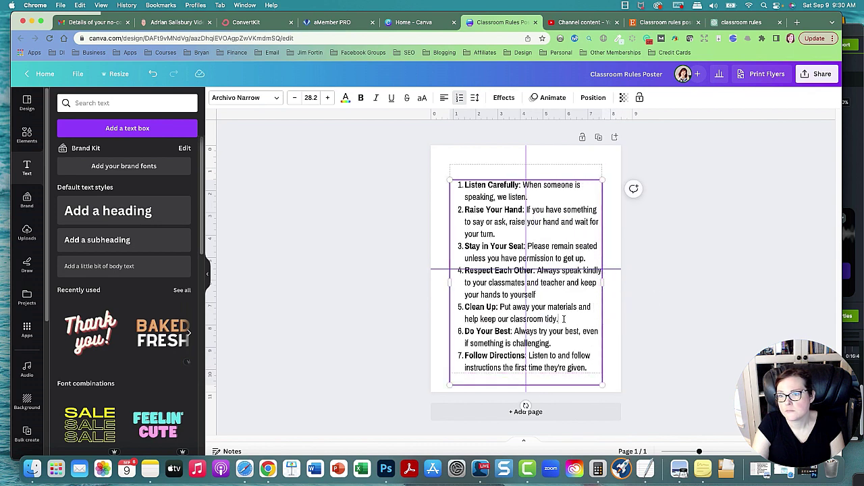
left_click_drag(566, 317, 460, 309)
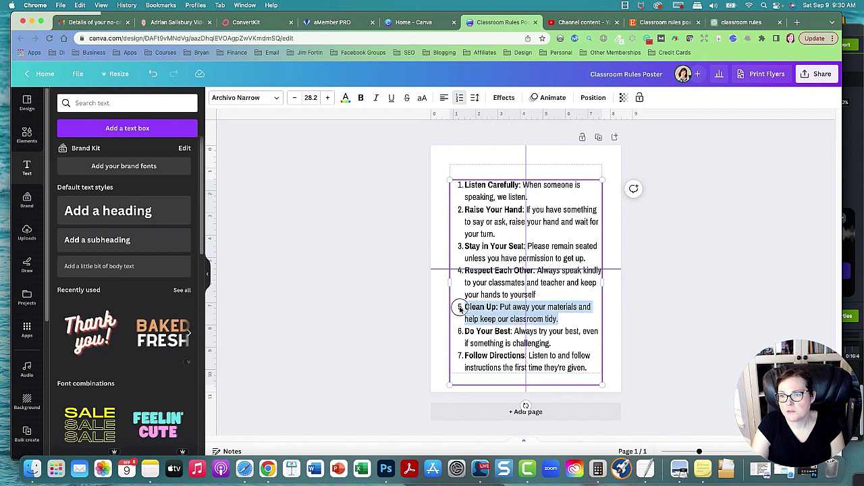
key("BackSpace")
key("BackSpace")
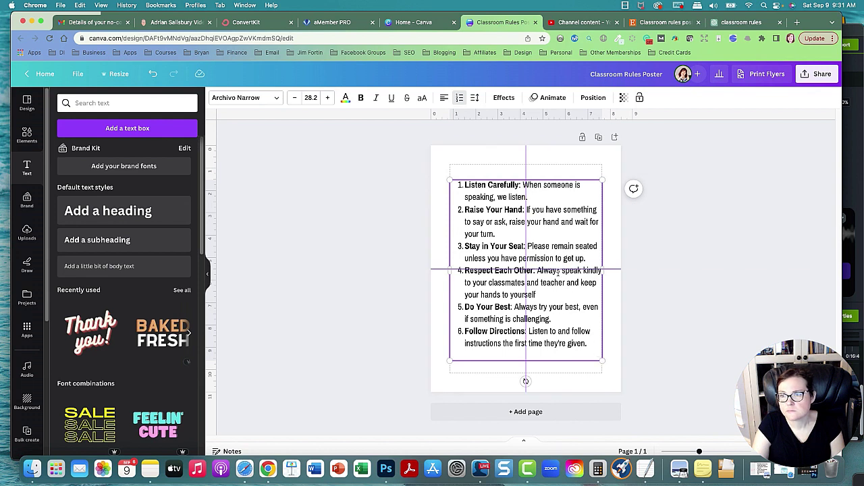
left_click_drag(589, 259, 459, 246)
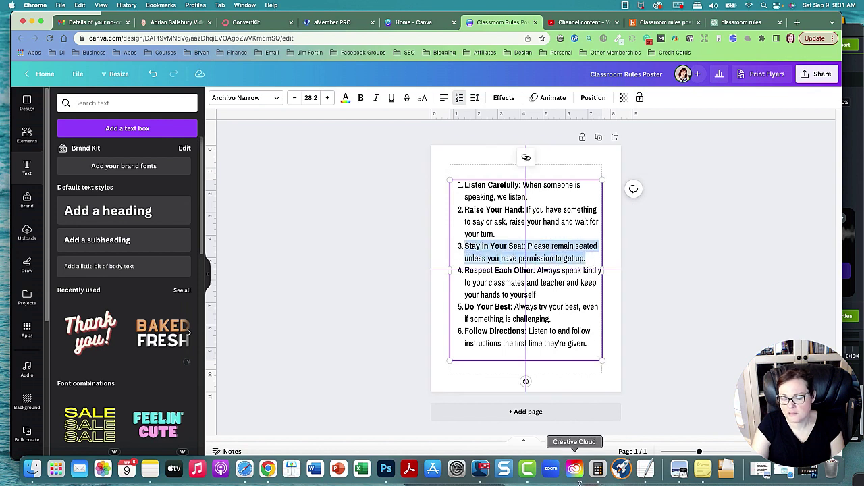
key("BackSpace")
key("BackSpace")
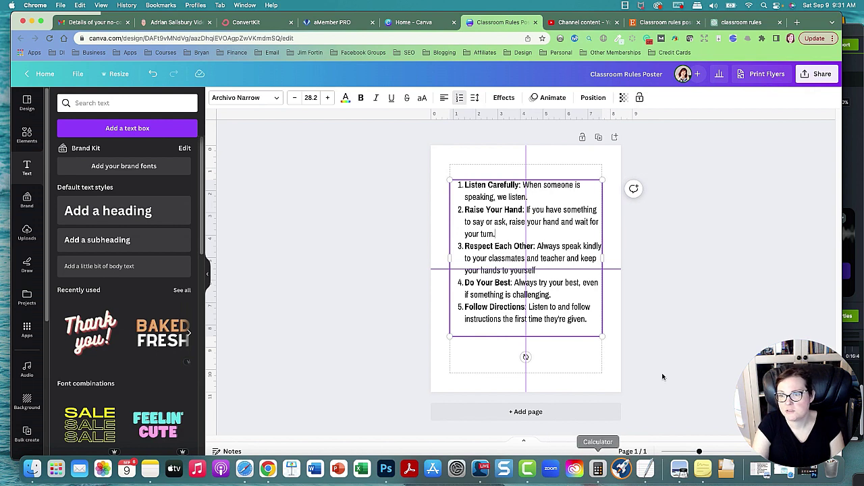
Resize the rules text box so the list text sits at about size 31.9
left_click_drag(602, 339, 633, 371)
left_click_drag(638, 274, 610, 270)
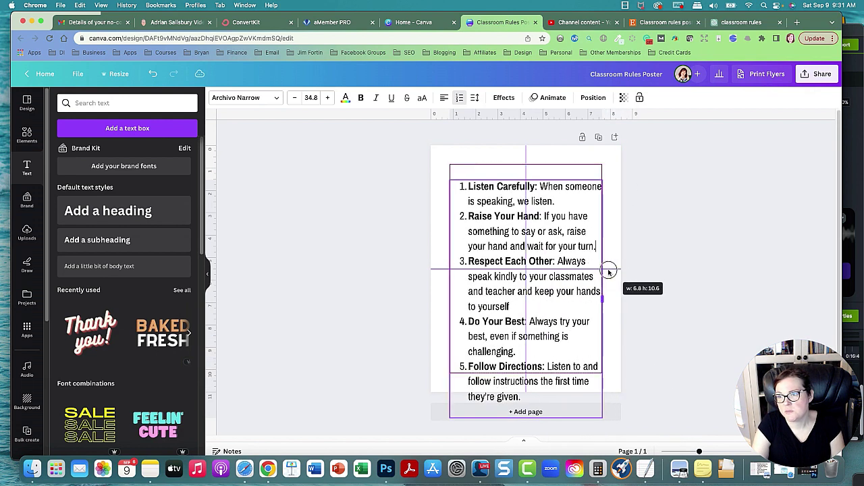
left_click_drag(608, 416, 573, 369)
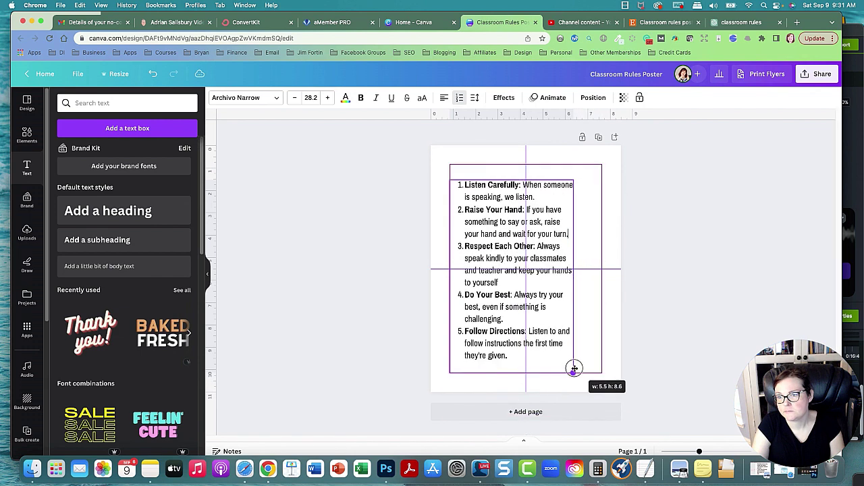
mouse_move(574, 276)
left_mouse_down()
mouse_move(604, 280)
mouse_move(584, 279)
left_mouse_up()
left_click_drag(587, 362, 603, 384)
left_click(671, 354)
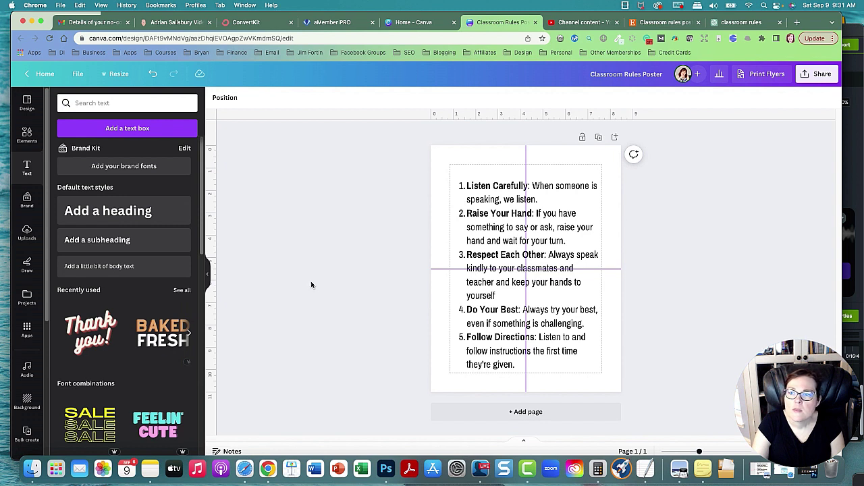
Add an 'Our Classroom Rules' heading set in the Archivo Black font
left_click(121, 211)
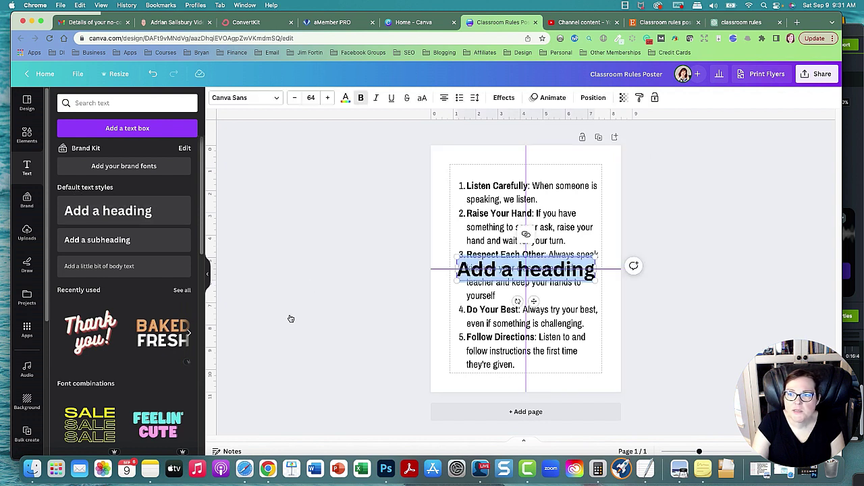
type("Our")
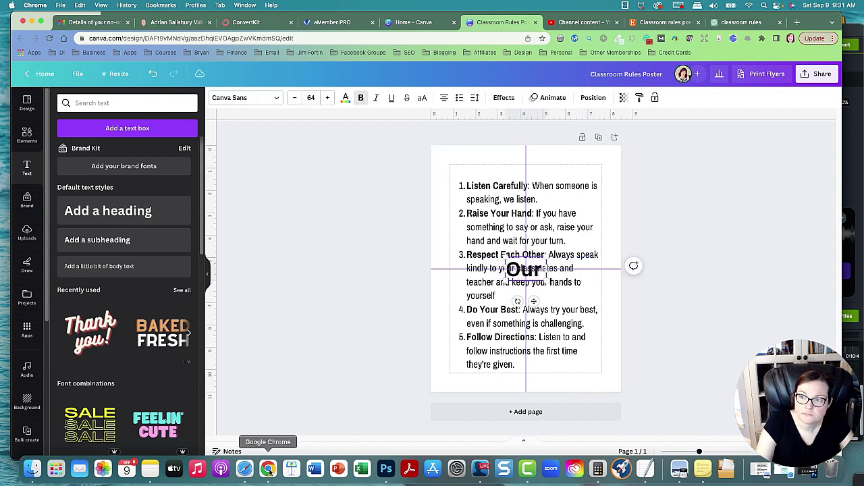
type(" Classroom Rules")
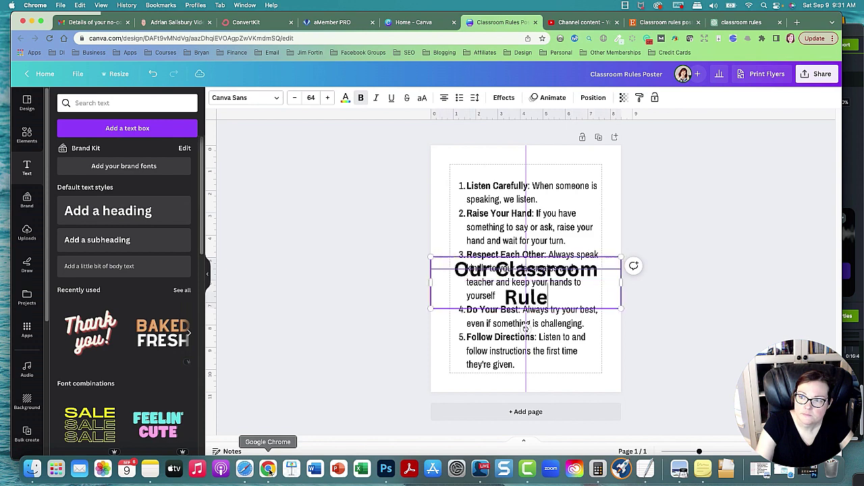
left_click(473, 356)
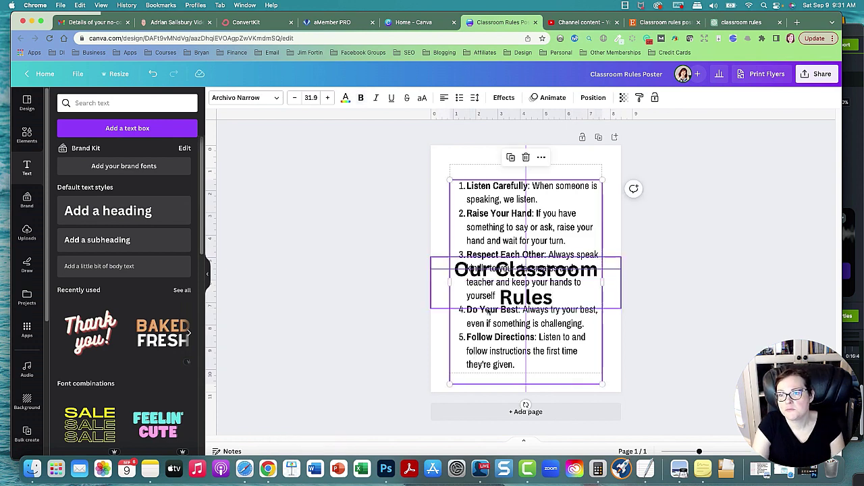
left_click(500, 293)
left_click_drag(565, 299, 476, 271)
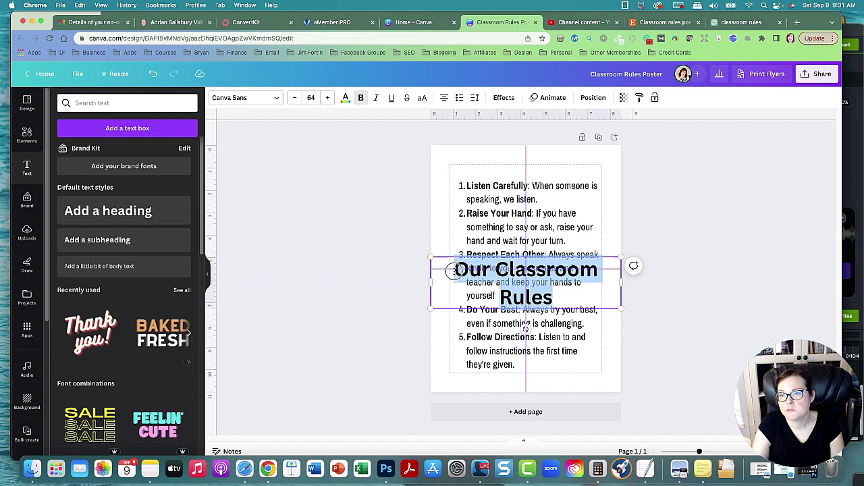
left_click(280, 98)
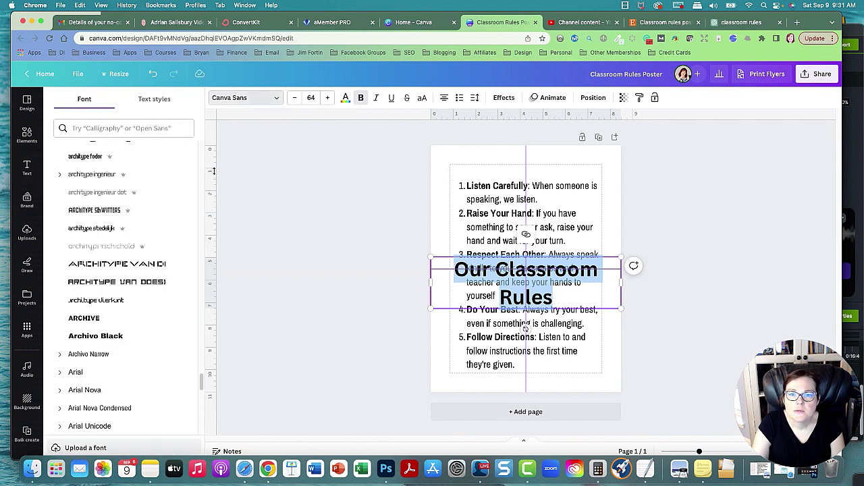
left_click(126, 336)
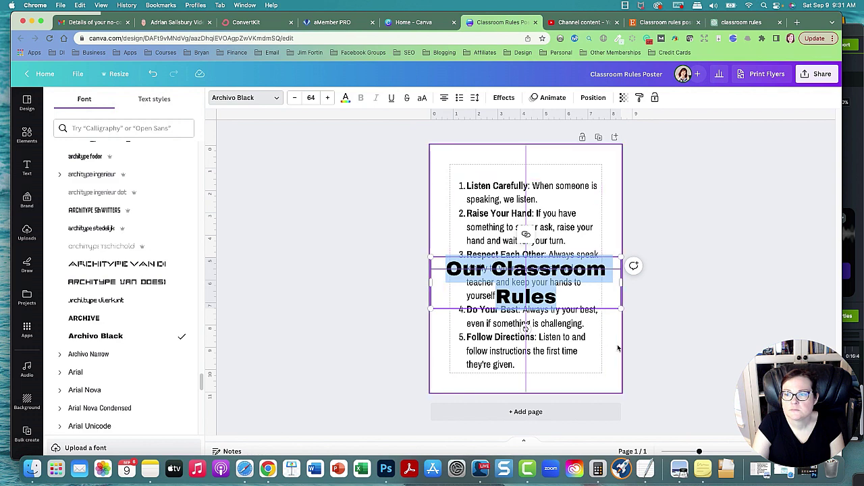
Shrink the heading to about 40.7 and position it at the top above the rules list
left_click_drag(621, 309, 607, 268)
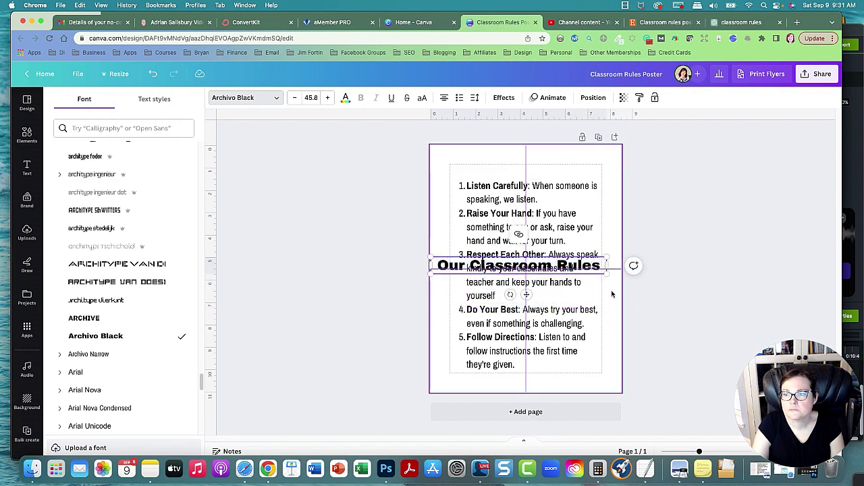
left_click(591, 273)
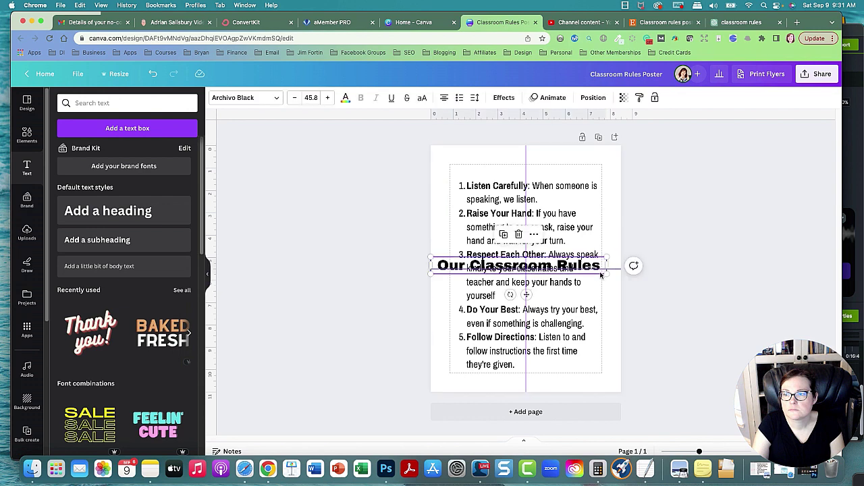
left_click_drag(602, 273, 603, 171)
left_click_drag(441, 170, 448, 169)
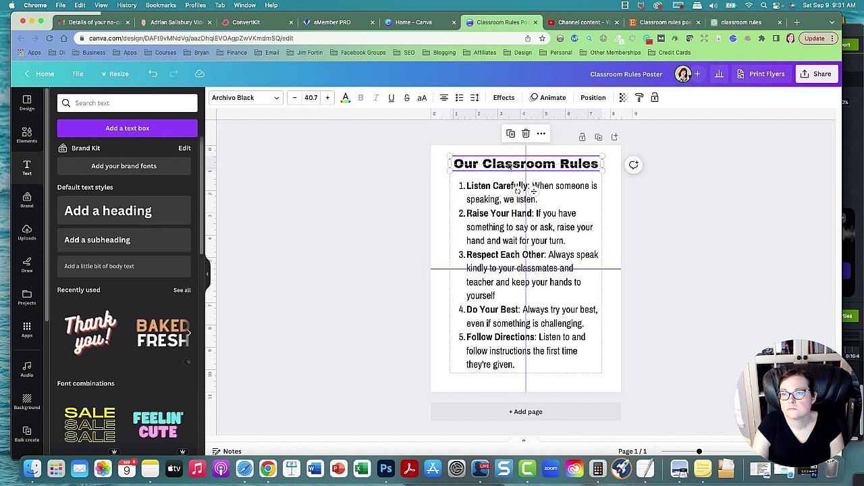
left_click_drag(505, 164, 505, 168)
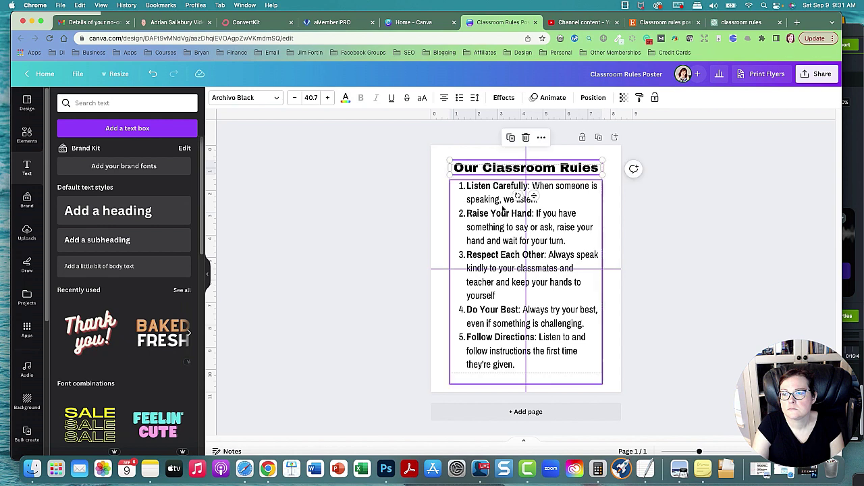
left_click_drag(503, 228, 504, 233)
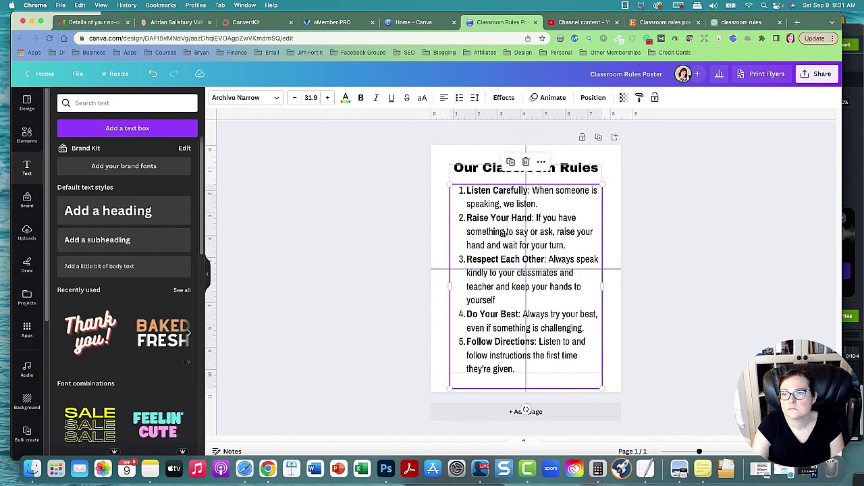
left_click(379, 261)
left_click_drag(521, 177, 523, 182)
Make the heading text bright red
left_click(506, 100)
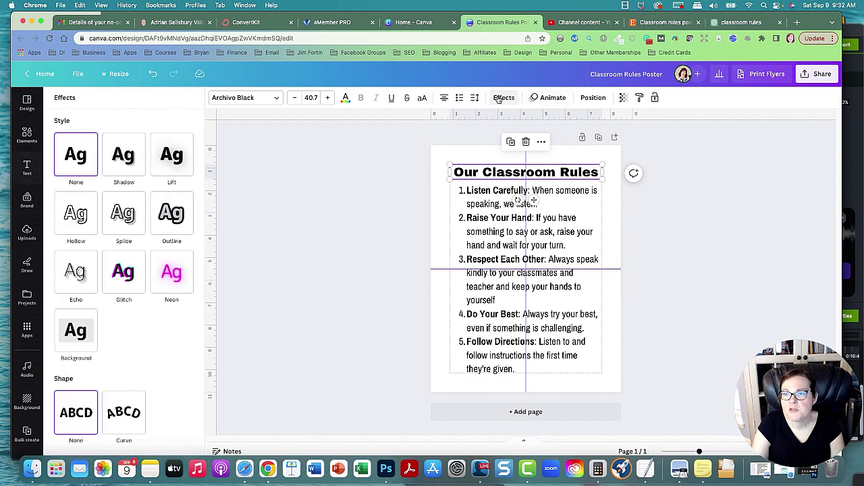
left_click(501, 98)
left_click(346, 98)
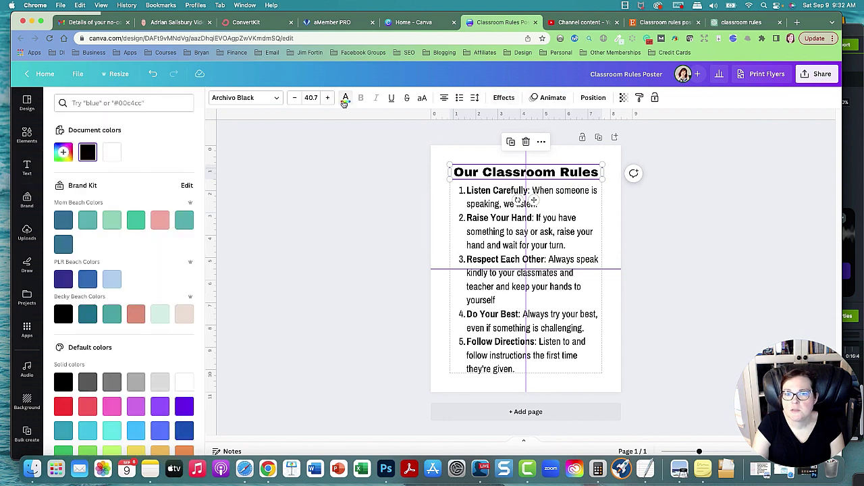
left_click(64, 408)
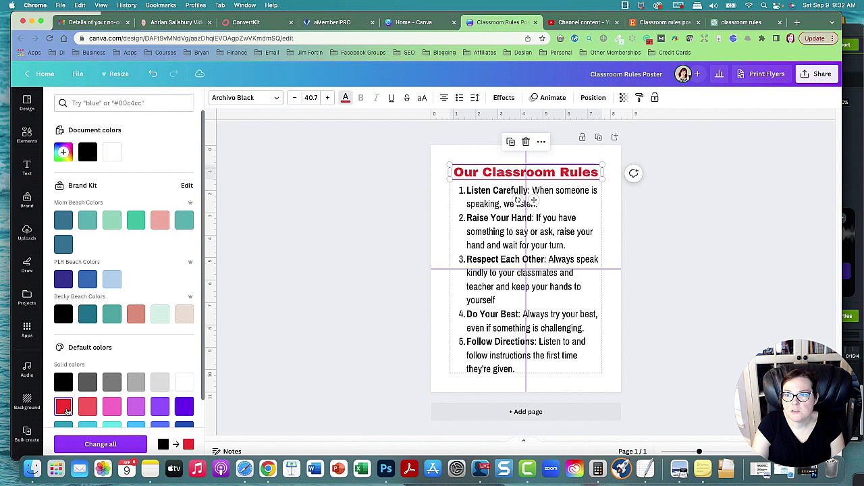
Apply a red Splice effect to the heading and change its direction to 50
left_click(504, 98)
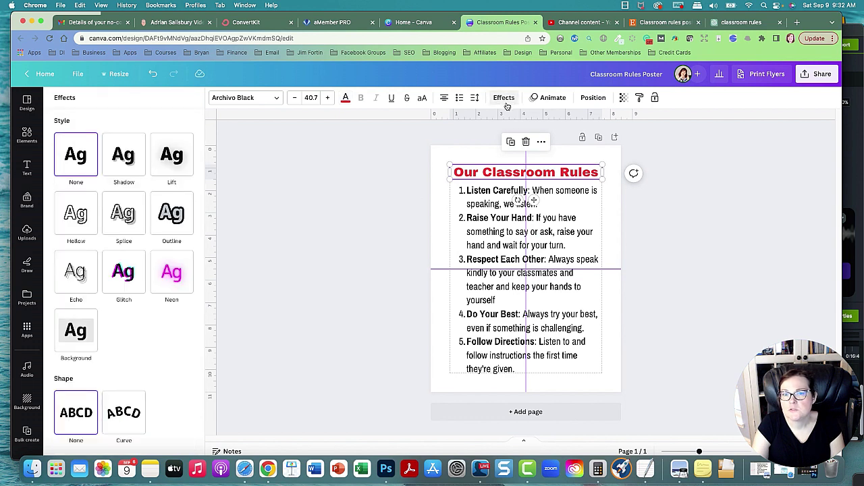
left_click(170, 213)
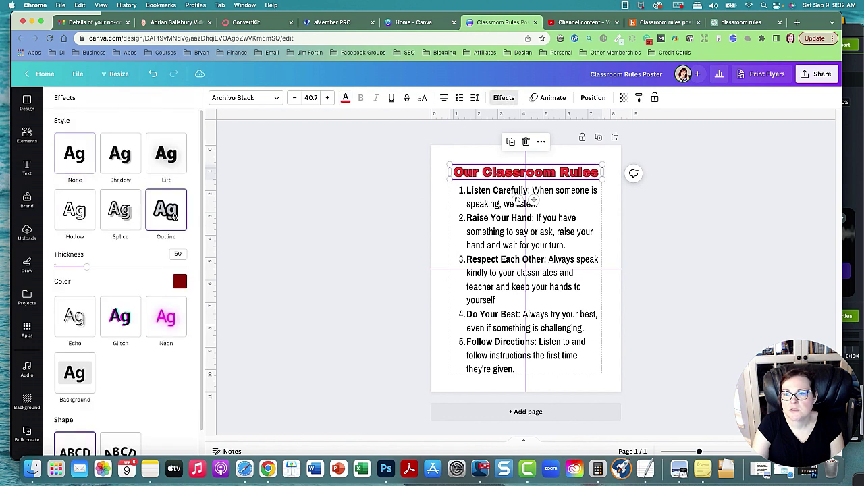
left_click(127, 222)
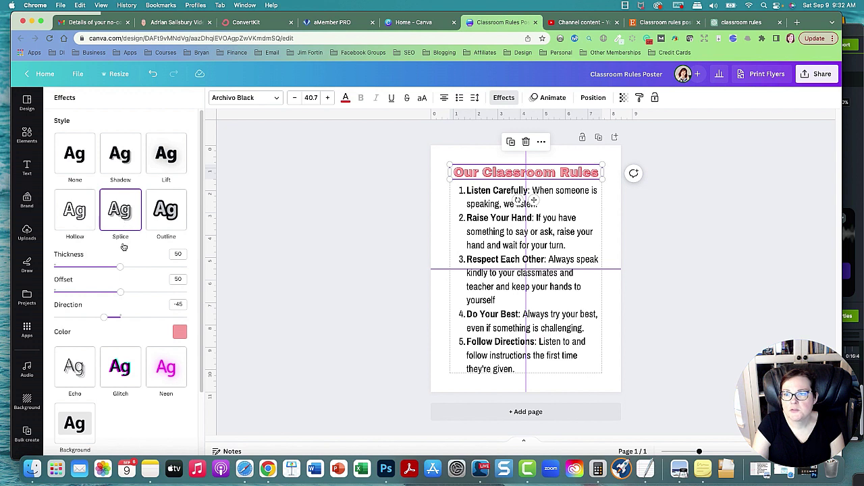
left_click(180, 335)
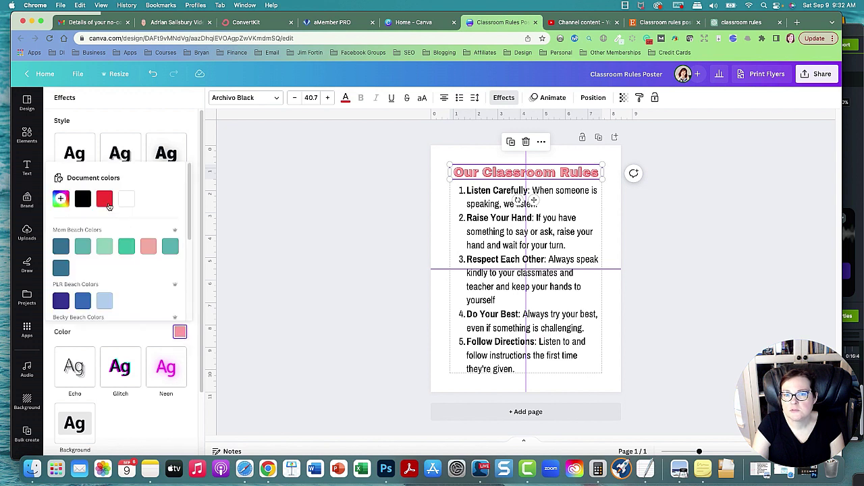
left_click(105, 200)
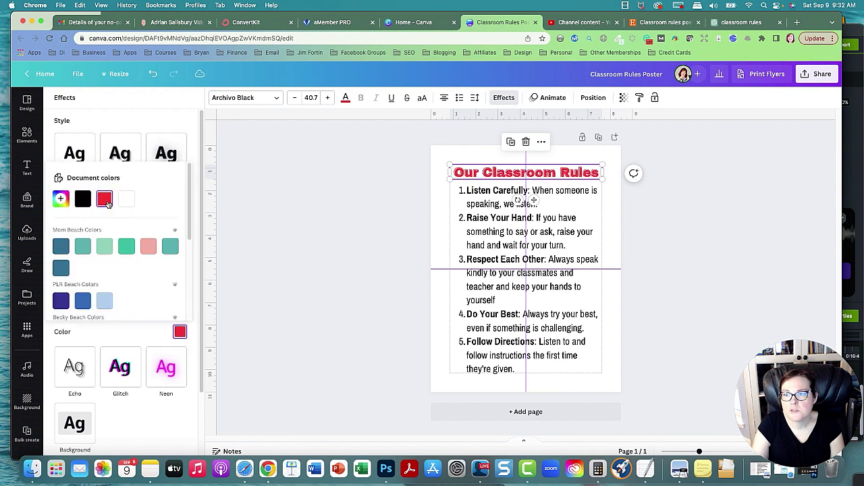
left_click(141, 339)
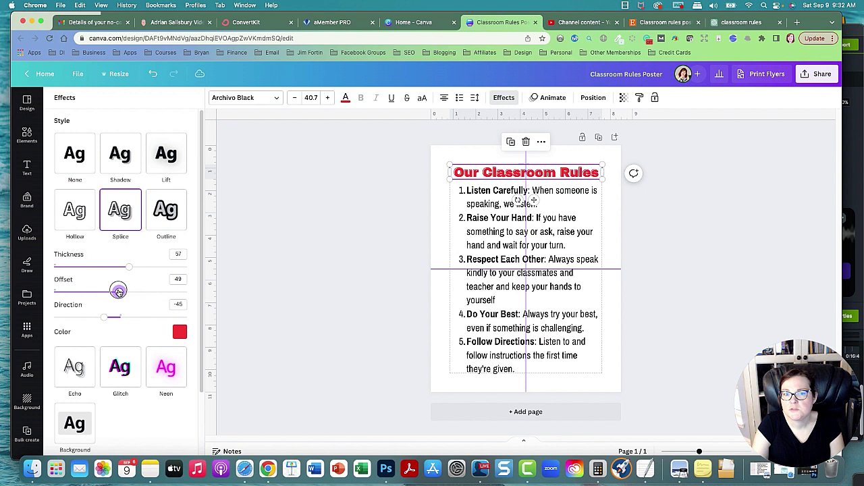
left_click_drag(108, 318, 141, 318)
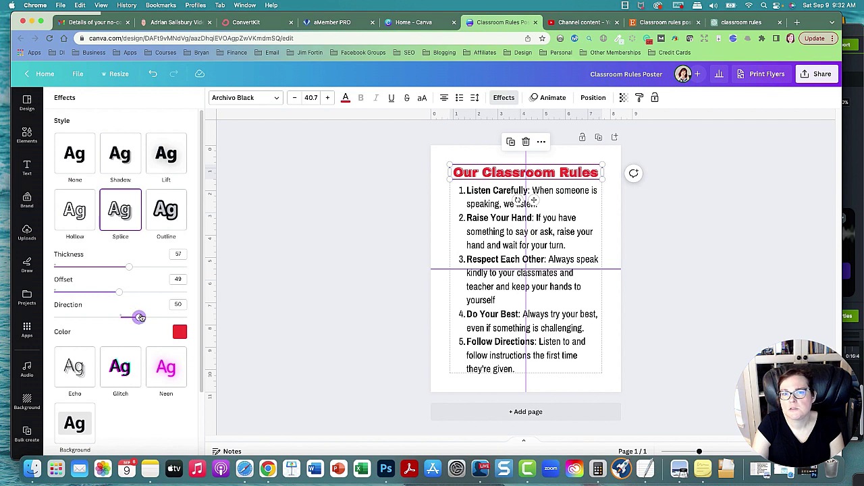
Add a square and stretch it into a wide bar over the first rule
left_click(481, 221)
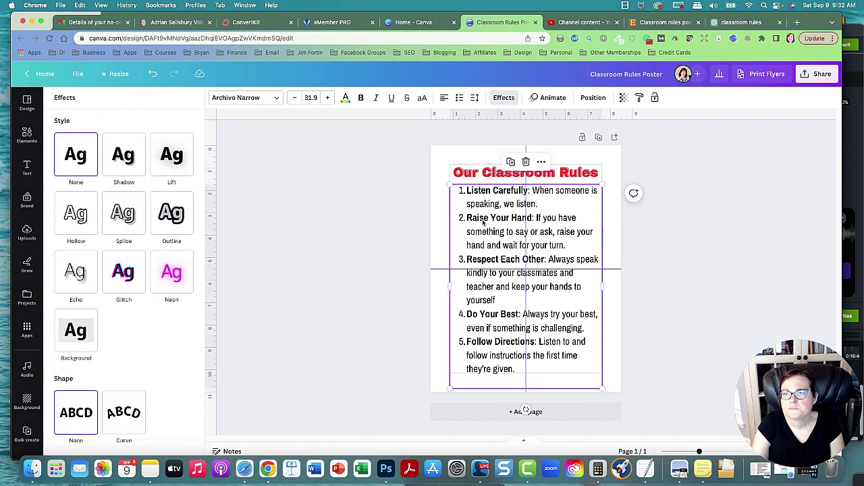
double_click(484, 221)
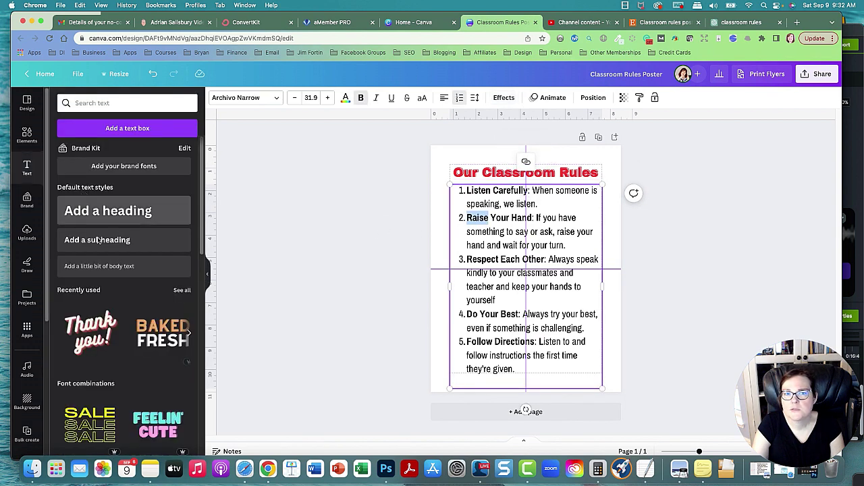
left_click(27, 135)
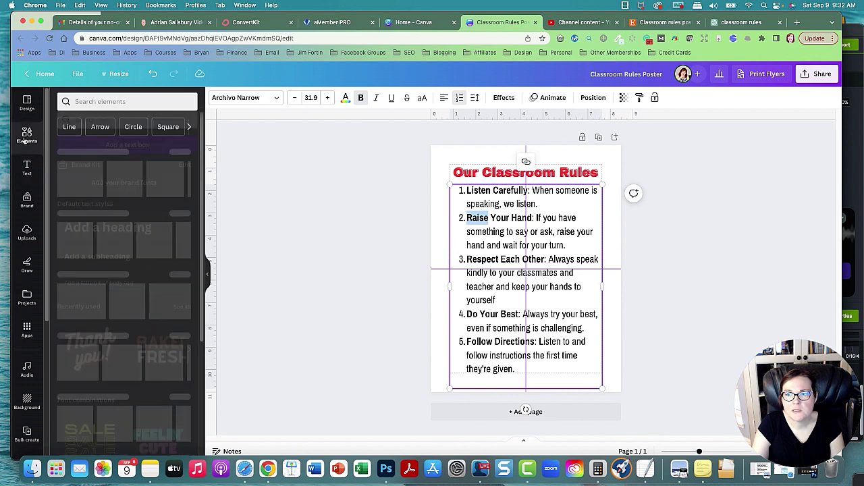
left_click(70, 236)
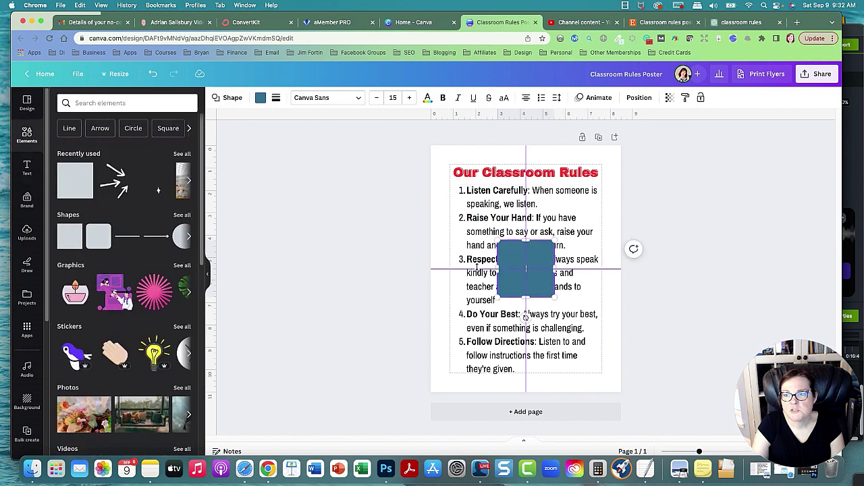
left_click_drag(509, 252, 461, 196)
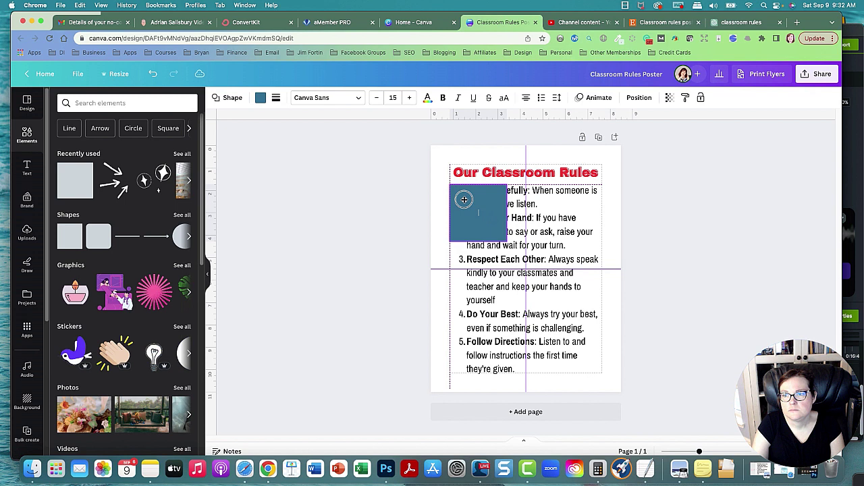
left_click_drag(478, 241, 602, 196)
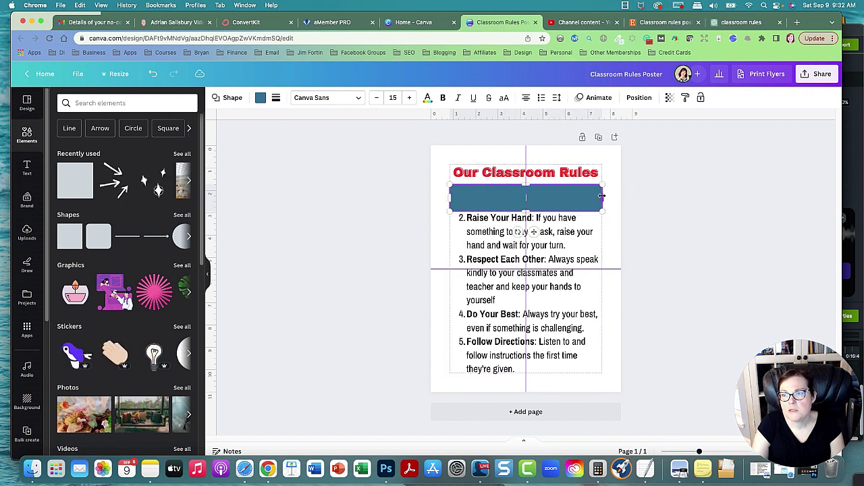
Fill the bar with Peach and duplicate it just below the first one
left_click(428, 99)
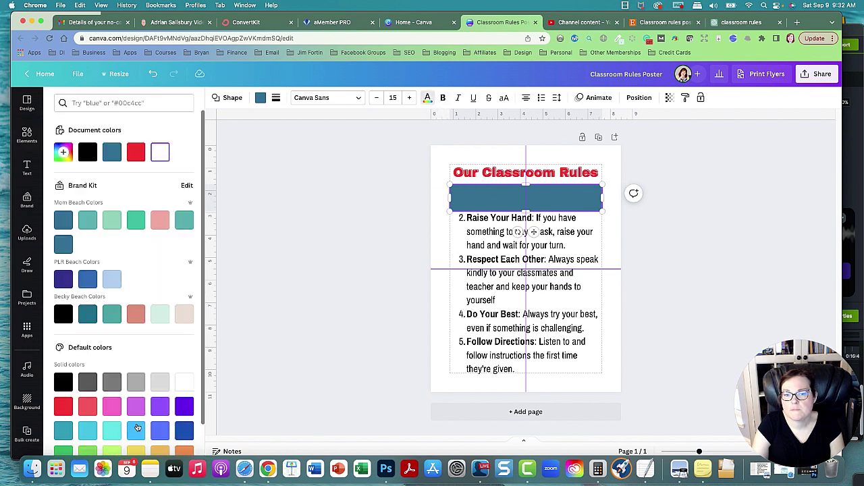
scroll(138, 402, "down", 1)
left_click(184, 414)
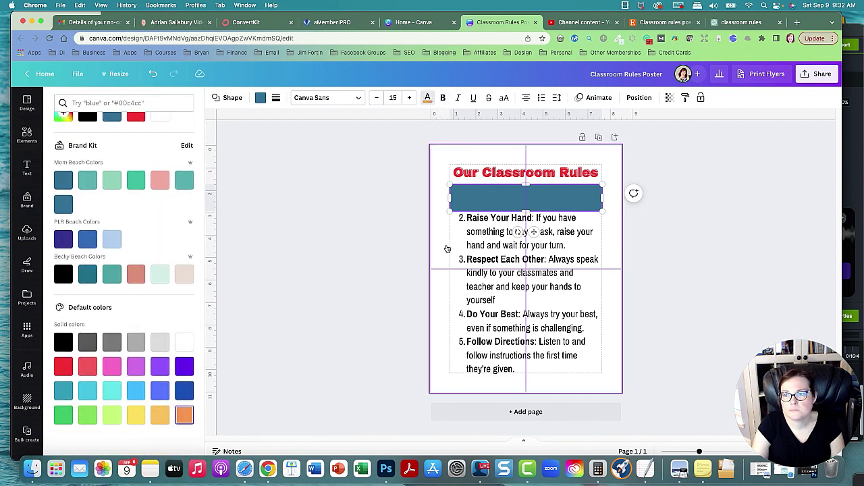
left_click(260, 99)
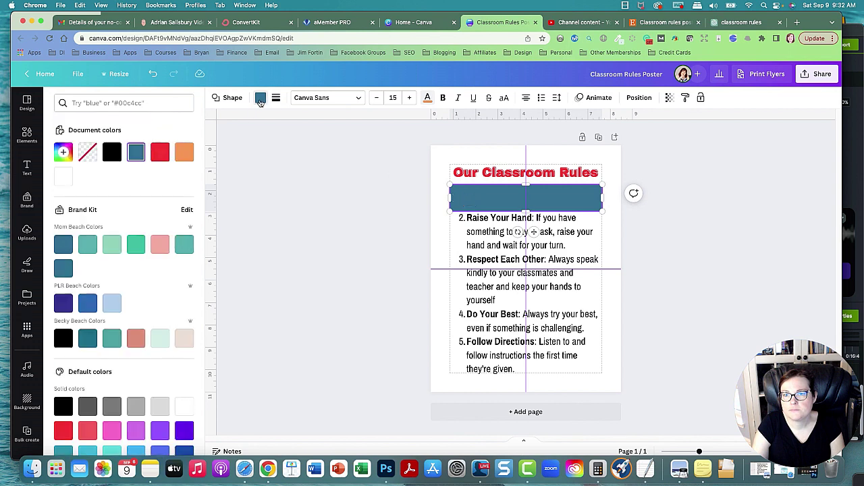
scroll(154, 363, "down", 2)
left_click(160, 404)
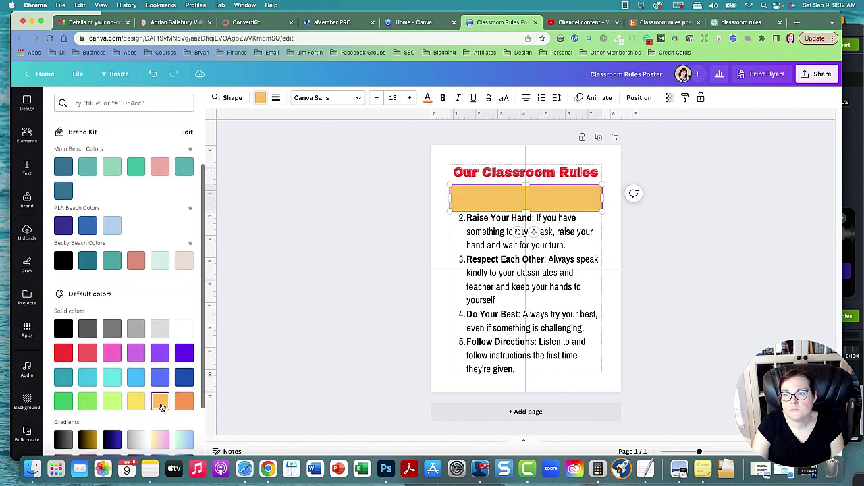
key("Escape")
left_click(405, 220)
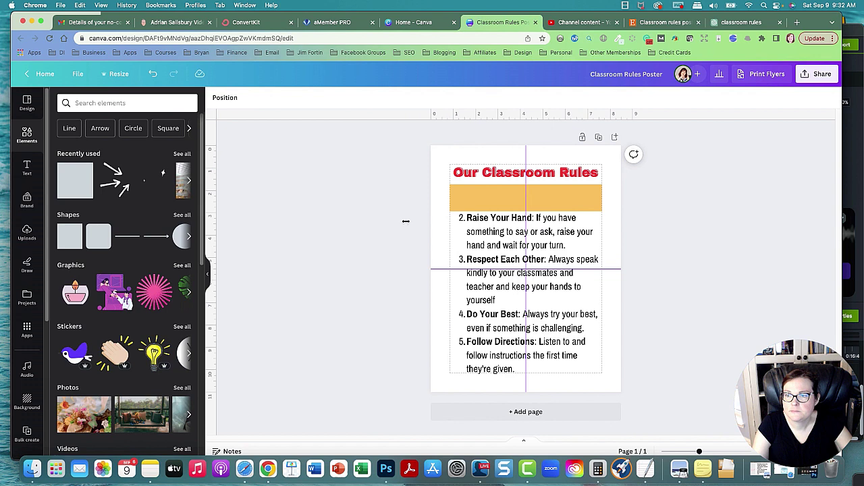
left_click(491, 197)
left_click_drag(491, 197, 527, 251)
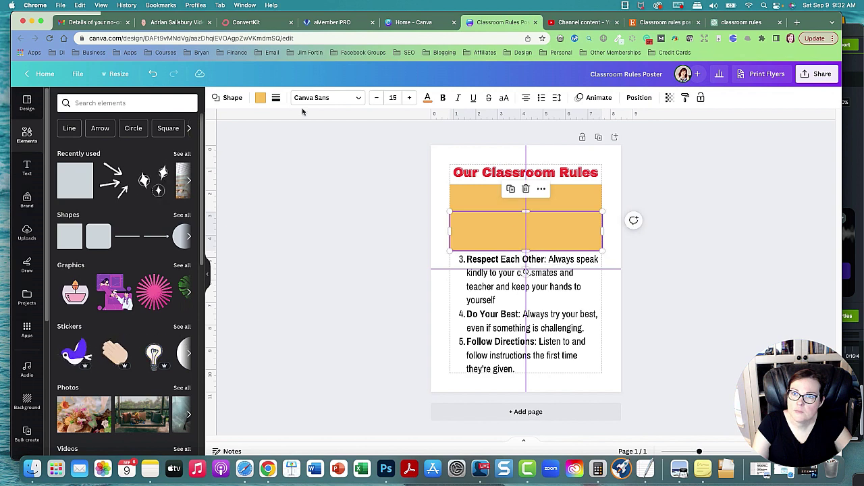
Recolour the copied lower bar yellow
left_click(260, 98)
scroll(186, 214, "down", 5)
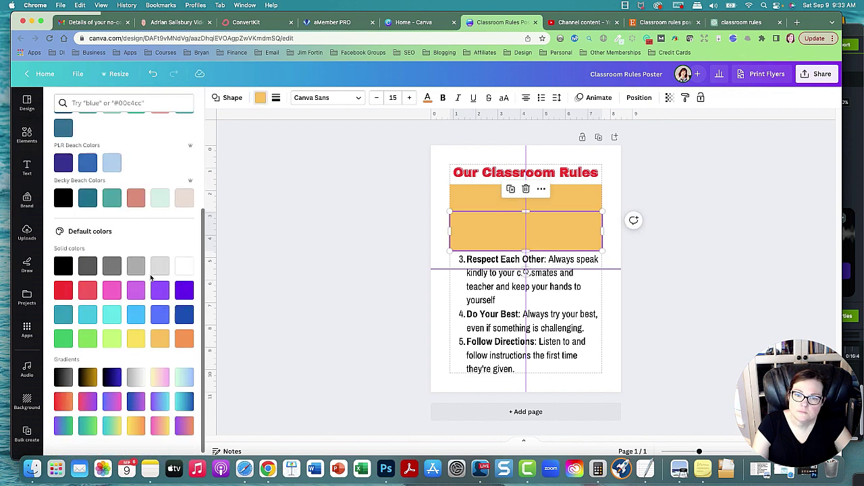
left_click(135, 328)
left_click(413, 243)
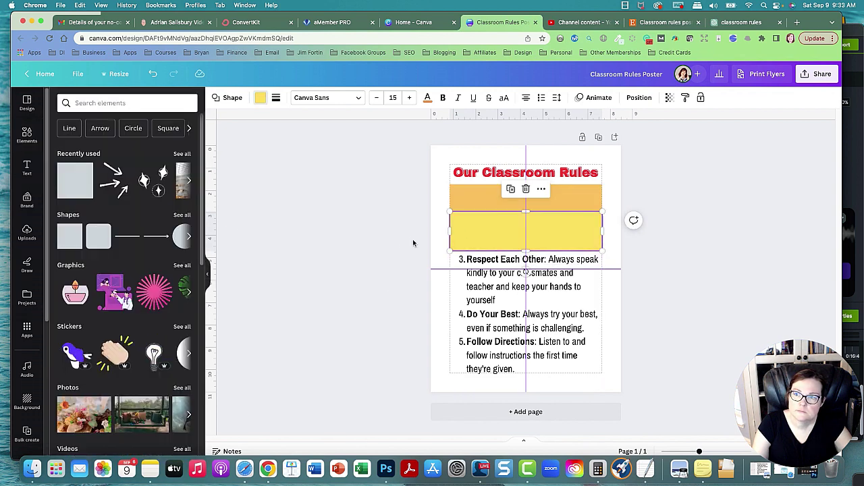
left_click(428, 264)
left_click(491, 230)
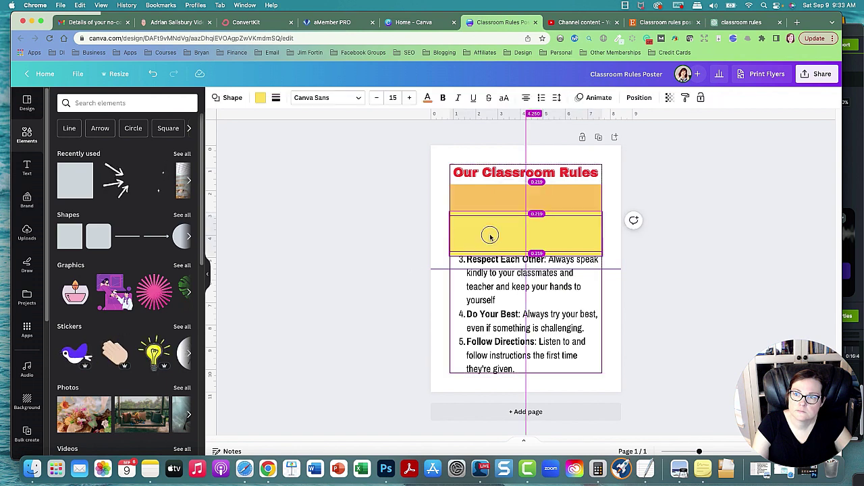
Duplicate the yellow band below it, stretch it over rule 3 and make it green
left_click_drag(491, 231, 493, 268)
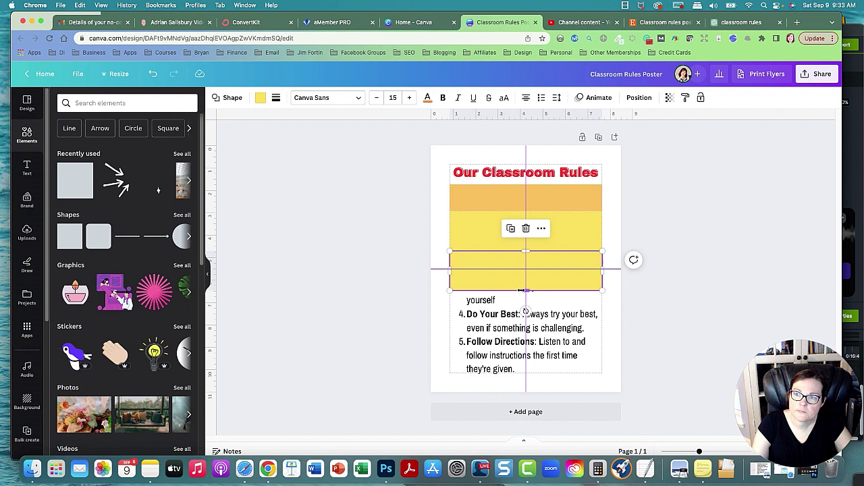
left_click_drag(526, 292, 525, 305)
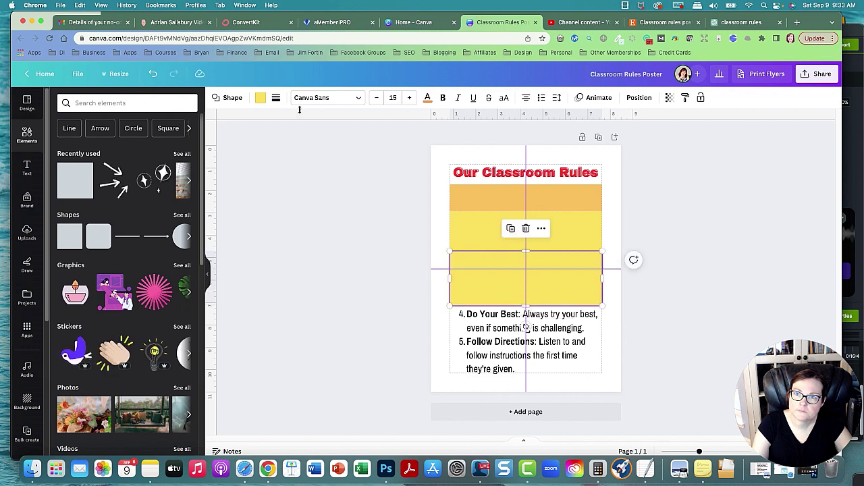
left_click(260, 97)
scroll(169, 318, "down", 3)
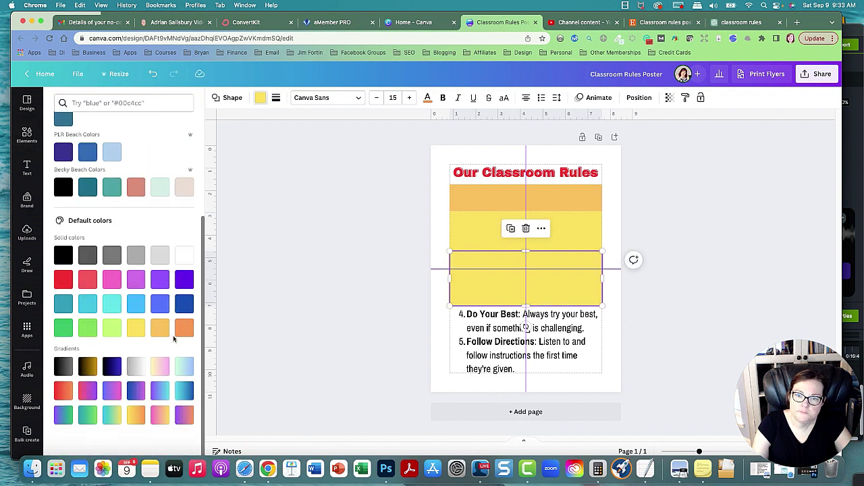
left_click(88, 328)
left_click(415, 342)
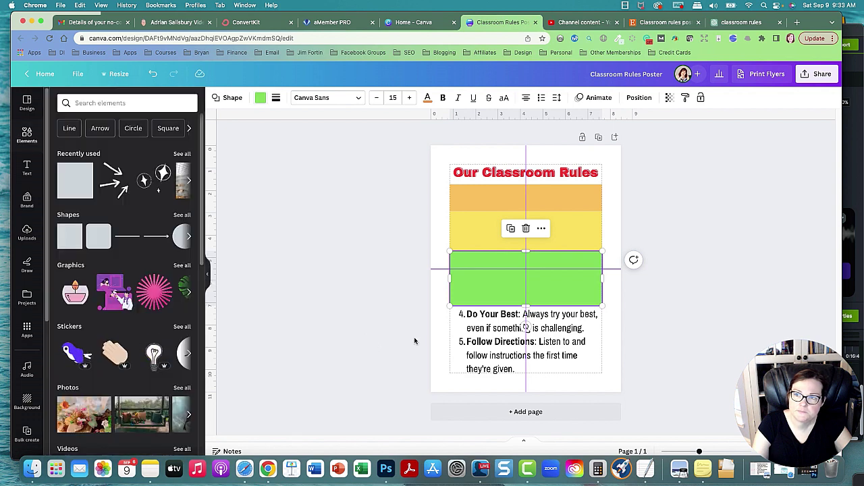
Duplicate the green band below it and make the copy blue
left_click(497, 298)
left_click_drag(491, 294, 519, 333)
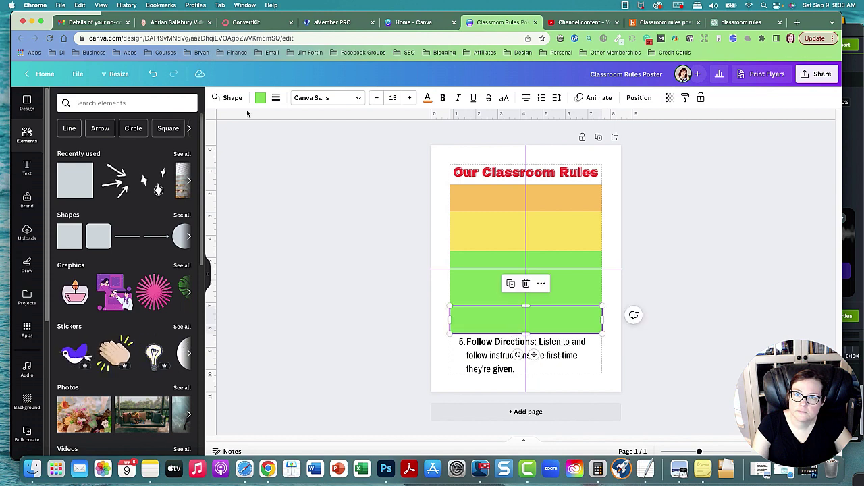
left_click(260, 98)
scroll(158, 324, "down", 5)
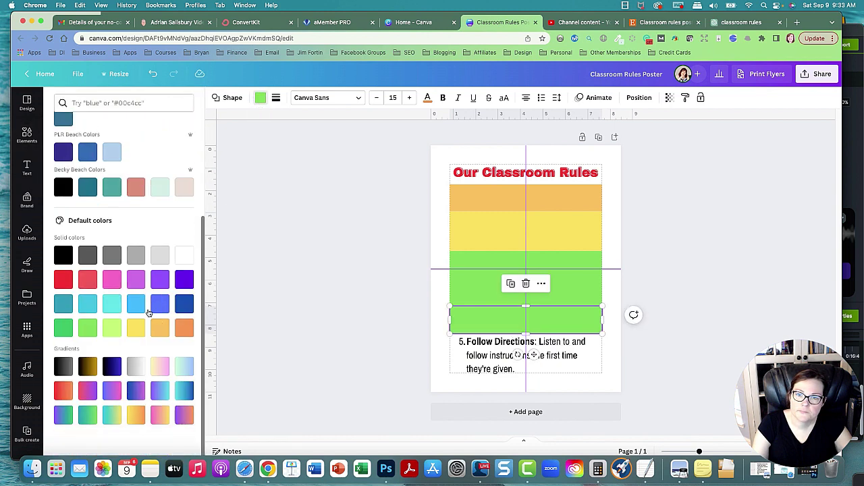
left_click(159, 304)
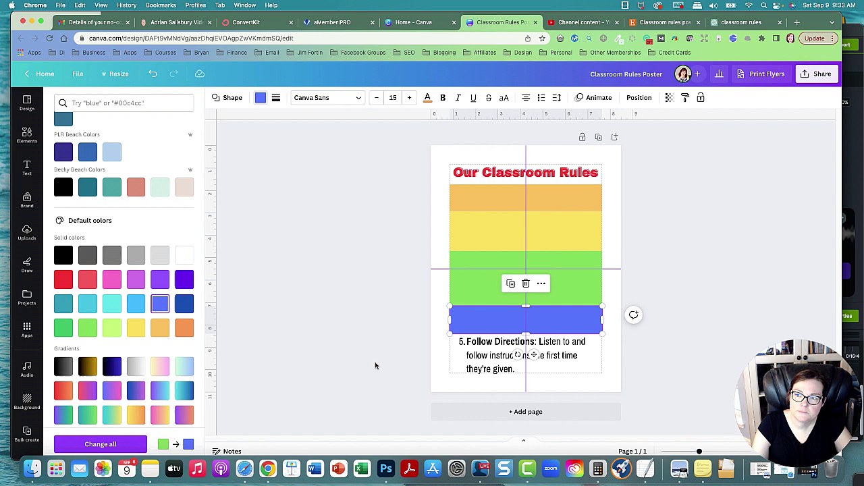
key("Escape")
Duplicate the blue band over rule 5 and make the copy purple
left_click(480, 328)
left_click_drag(488, 329, 521, 374)
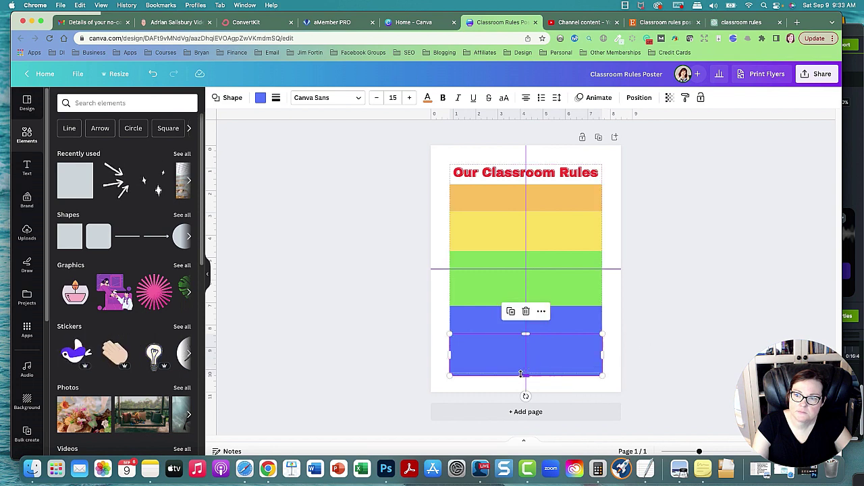
left_click(259, 99)
scroll(173, 295, "down", 5)
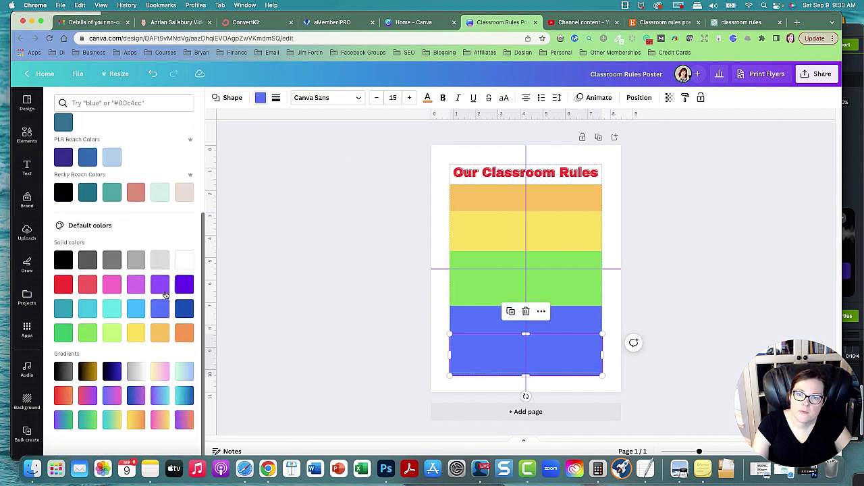
left_click(161, 288)
left_click(328, 309)
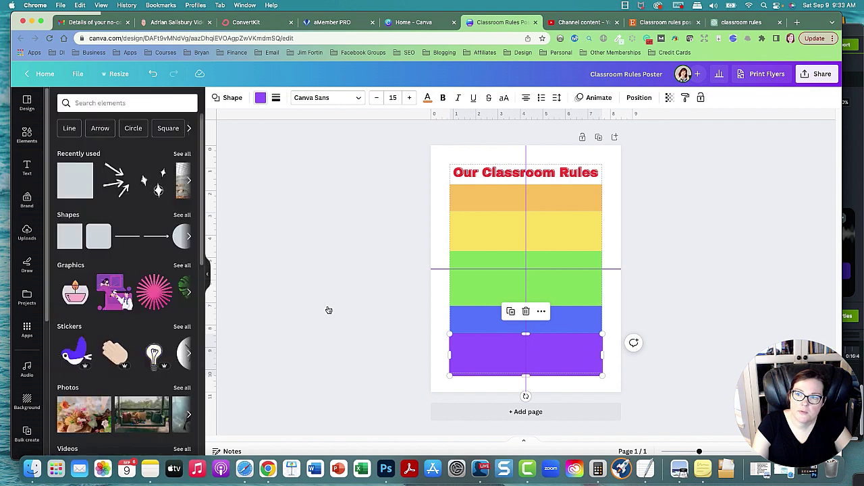
Bring the rules text box in front of the coloured bands
left_click(459, 384)
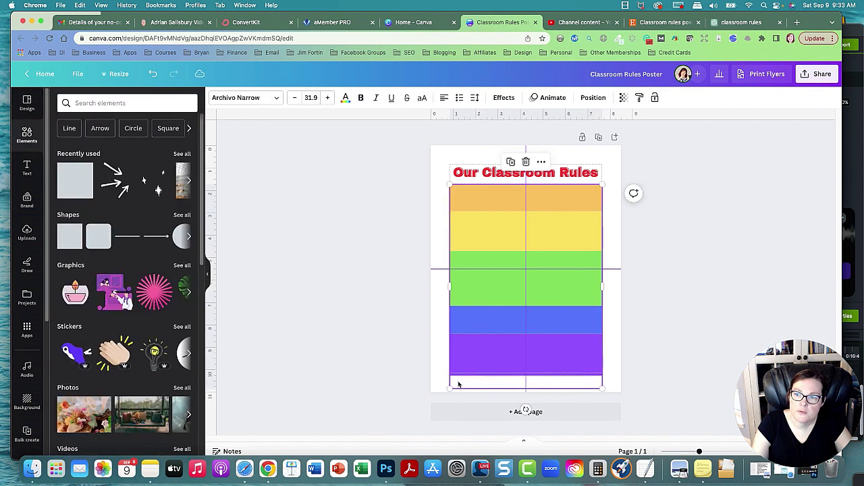
left_click(594, 98)
left_click(75, 140)
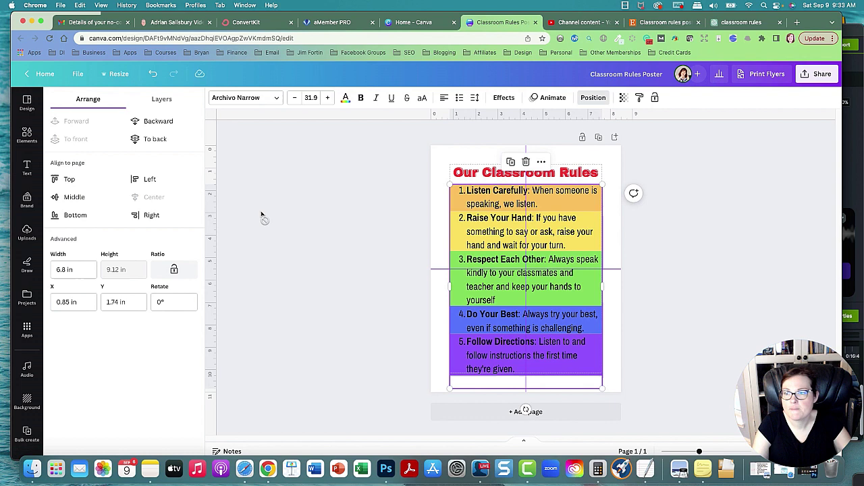
Turn the rules text white and try the Lift, Shadow and Outline effects on it
left_click(345, 100)
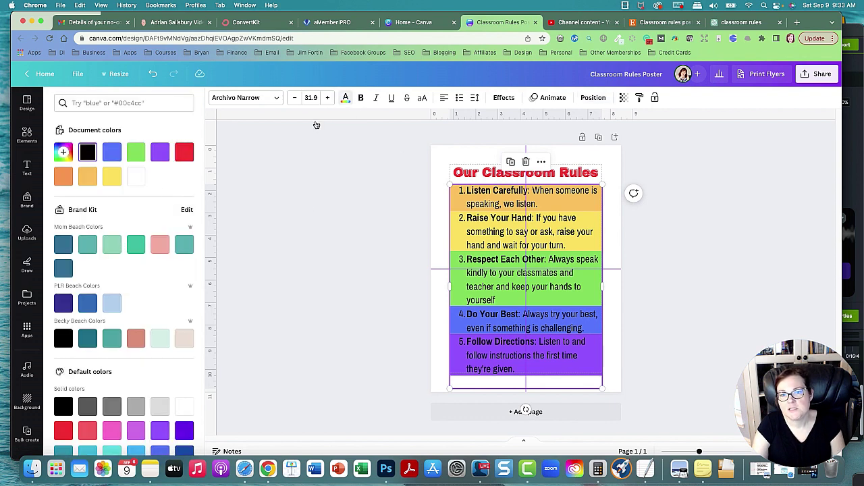
left_click(135, 181)
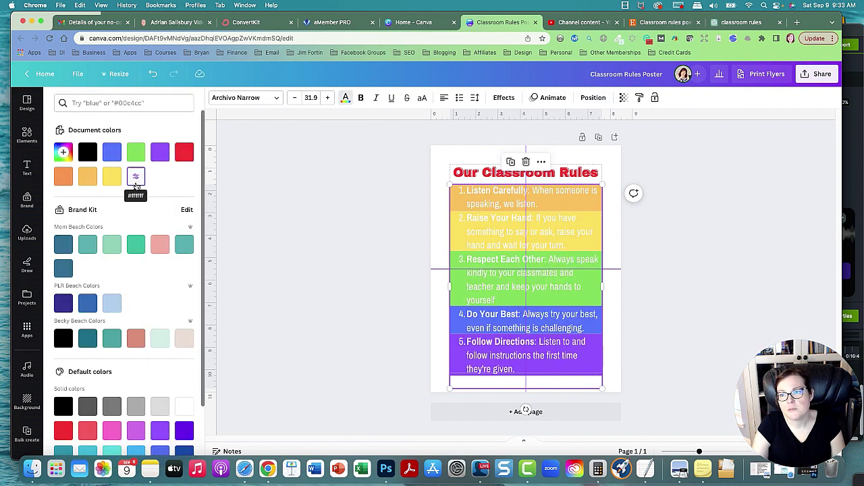
left_click(504, 98)
left_click(179, 160)
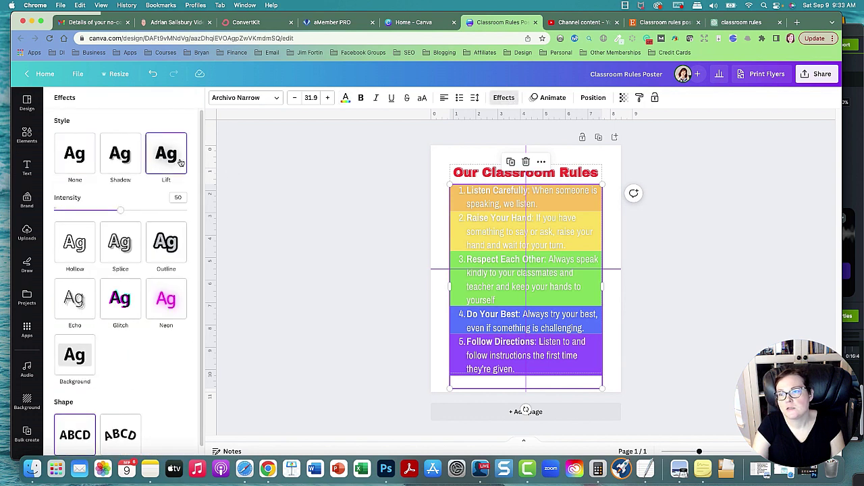
left_click(117, 166)
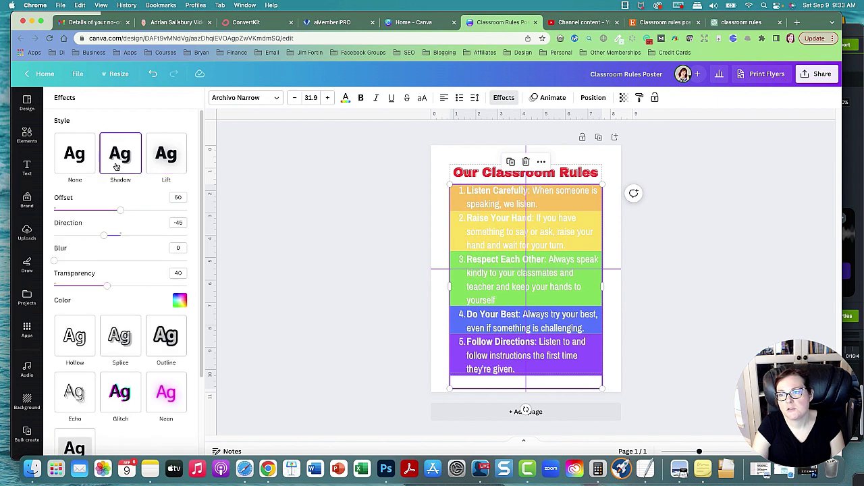
left_click(163, 335)
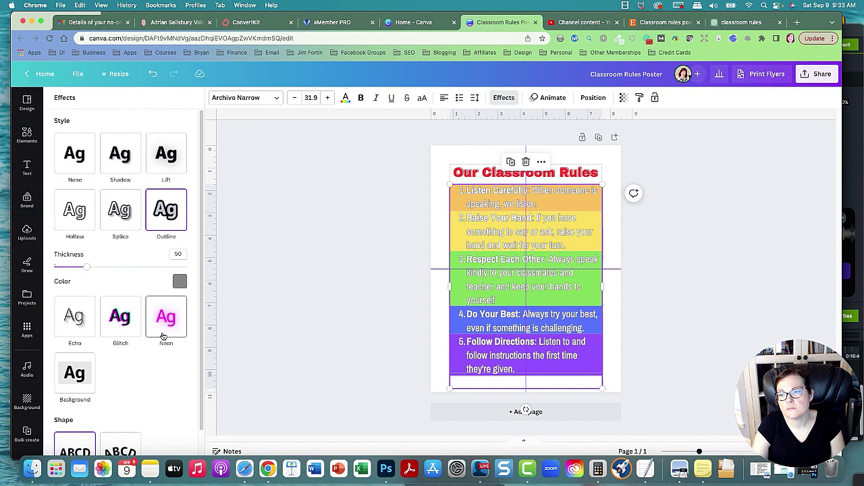
left_click(347, 100)
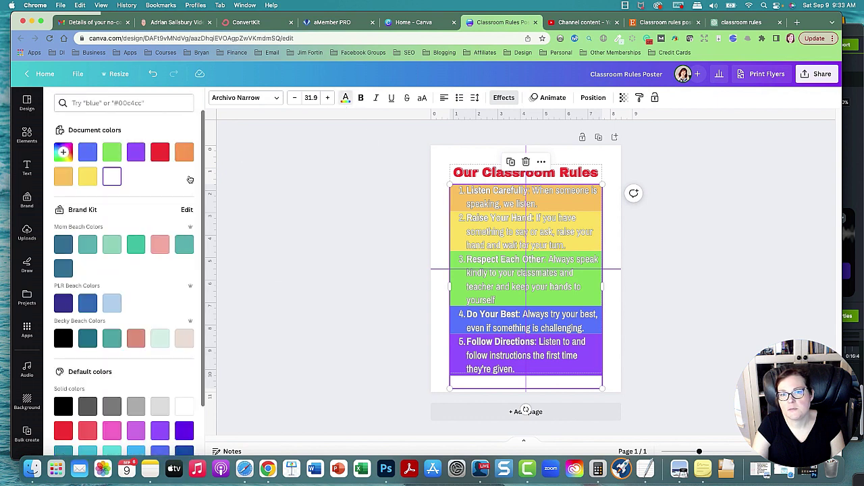
Make the rules text black and move its box aside off the bands
left_click(62, 343)
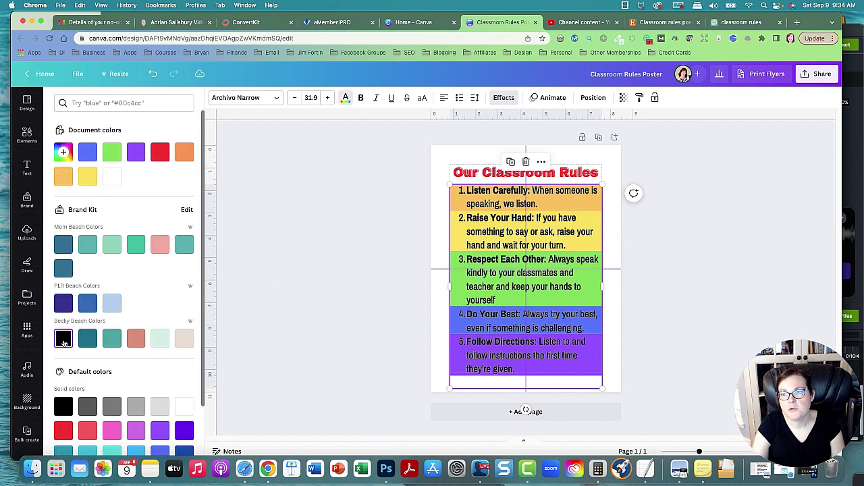
left_click(311, 258)
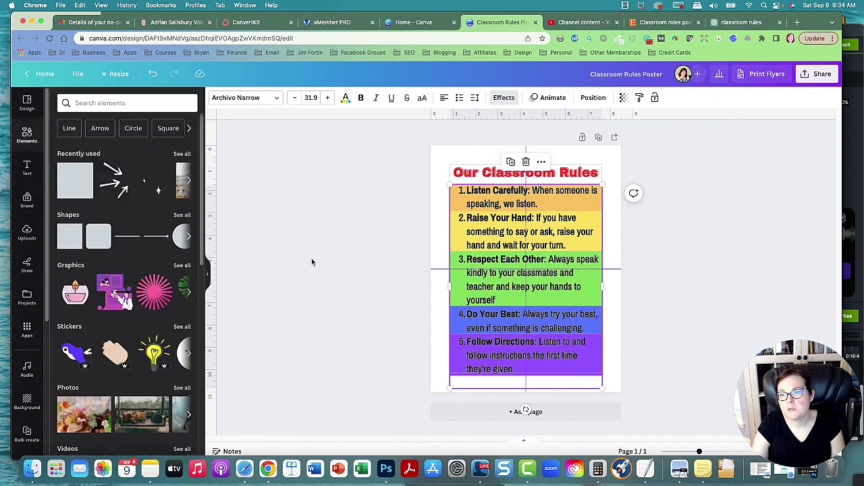
left_click(595, 208)
left_click_drag(595, 208, 565, 207)
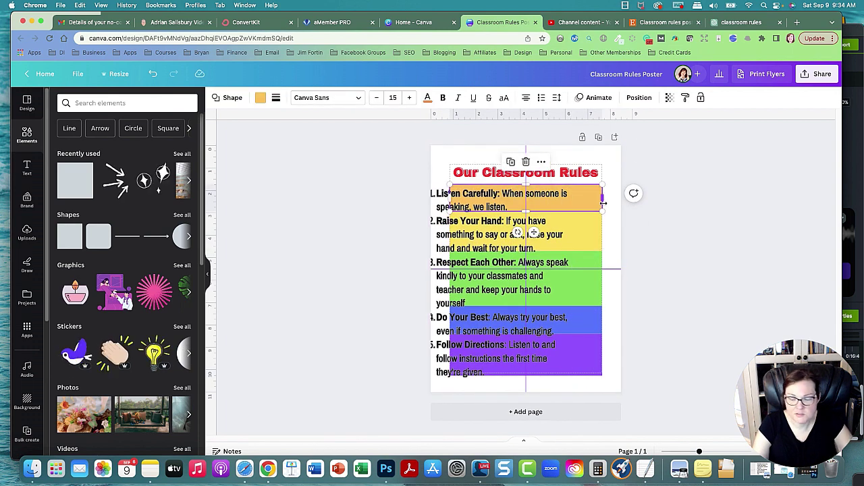
Select all five coloured bands and lower their transparency to about 61
left_click(590, 238, "shift")
left_click(602, 329)
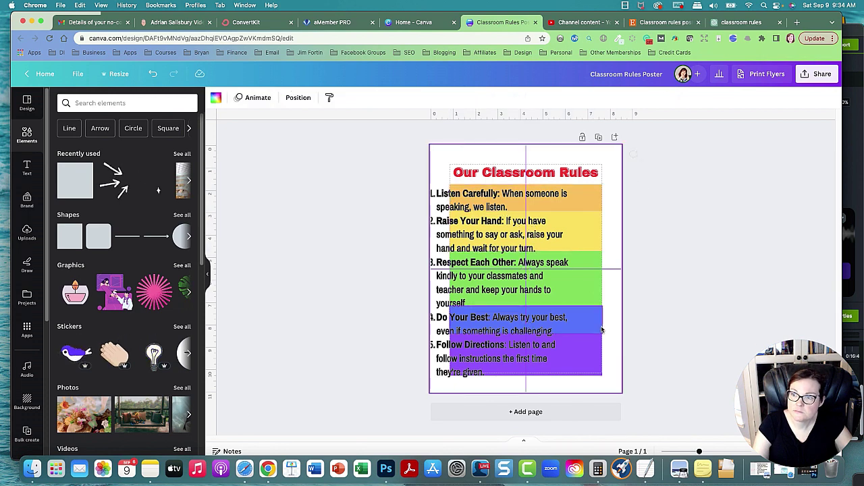
left_click(592, 317)
left_click(589, 283, "shift")
left_click(588, 233, "shift")
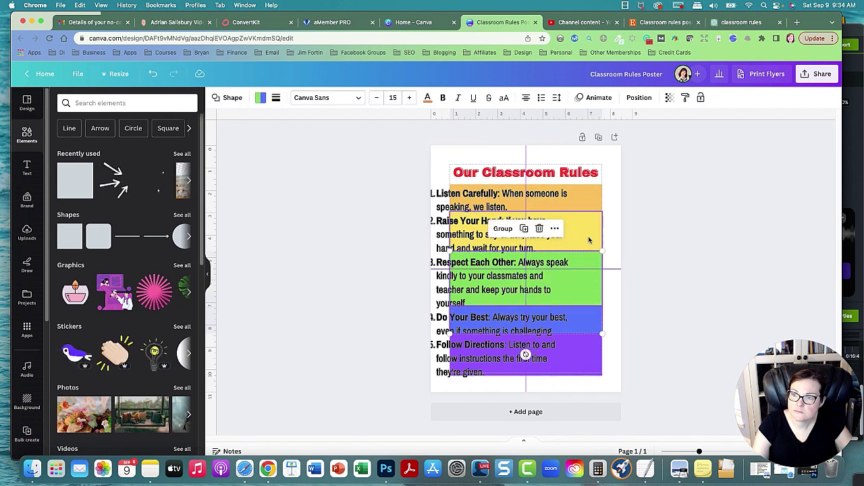
left_click(588, 195, "shift")
left_click(596, 363, "shift")
left_click(669, 98)
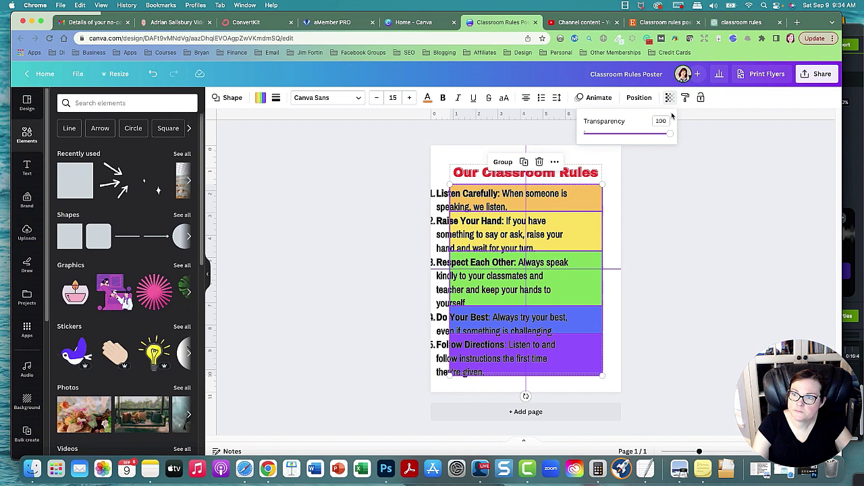
left_click_drag(667, 135, 636, 137)
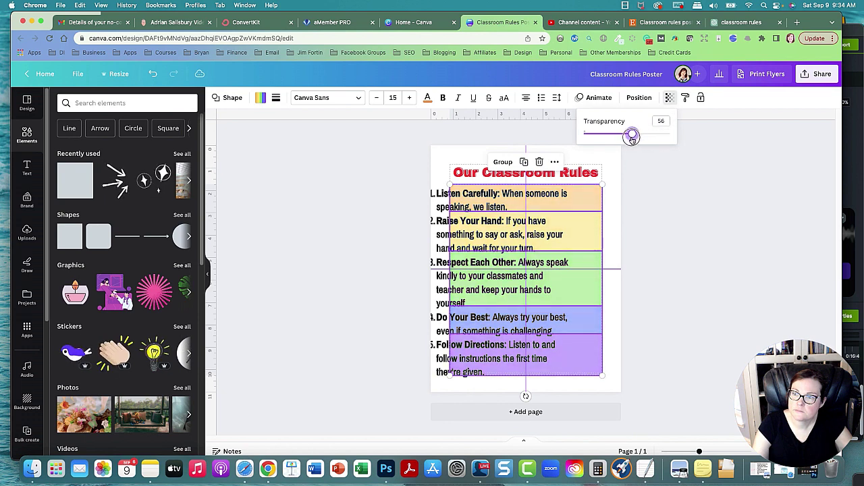
left_click(507, 236)
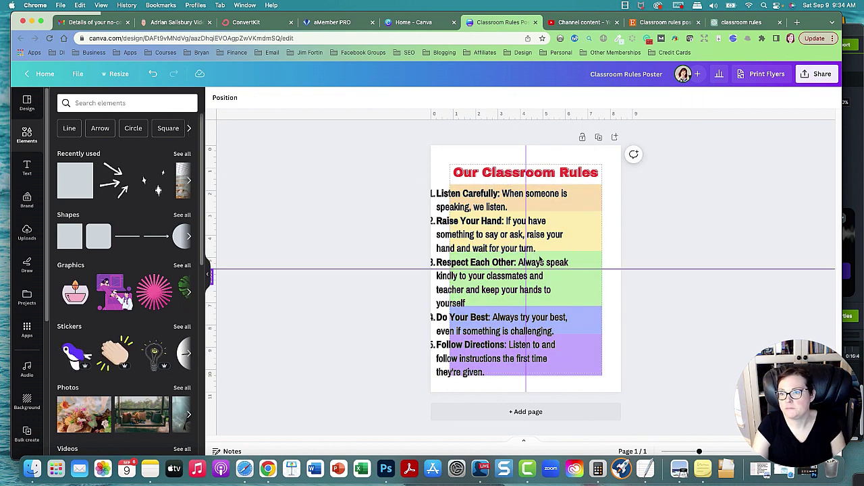
Move the rules text back over the faded bands
left_click(506, 235)
left_click_drag(507, 236, 533, 233)
left_click(583, 361)
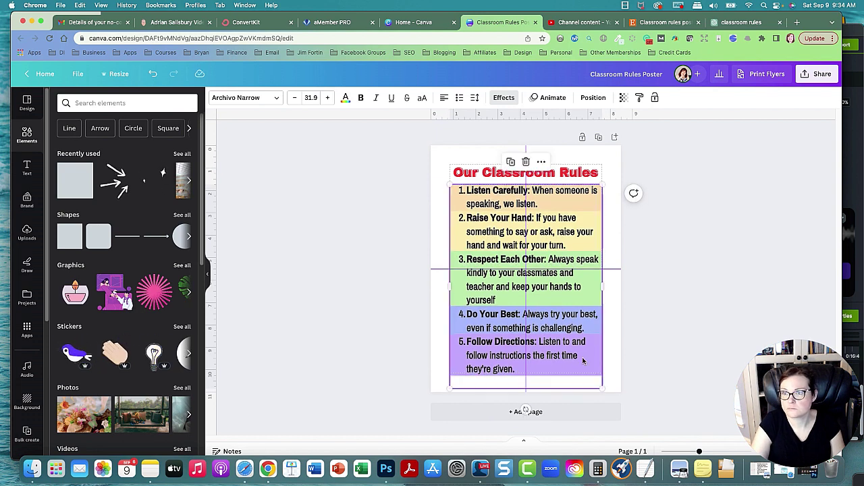
left_click(503, 97)
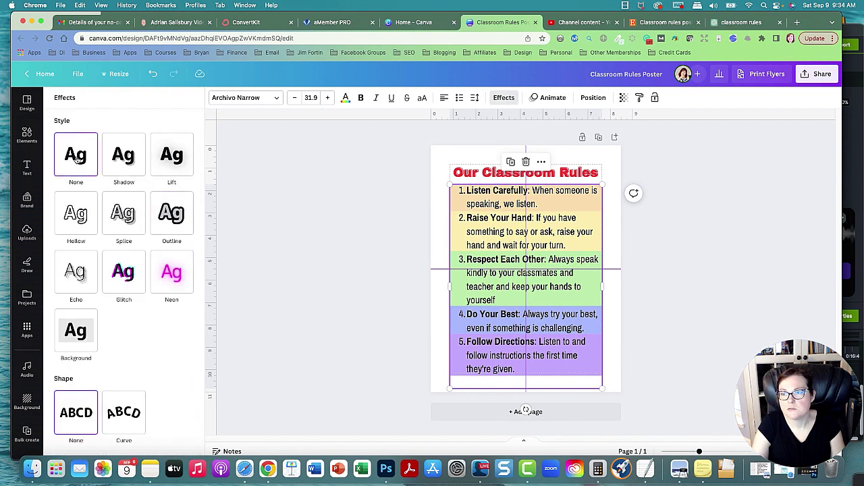
left_click(322, 211)
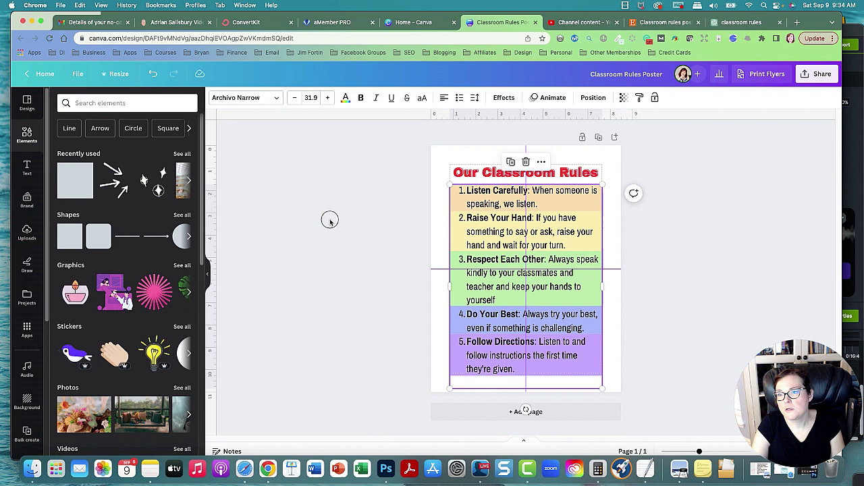
left_click(487, 174)
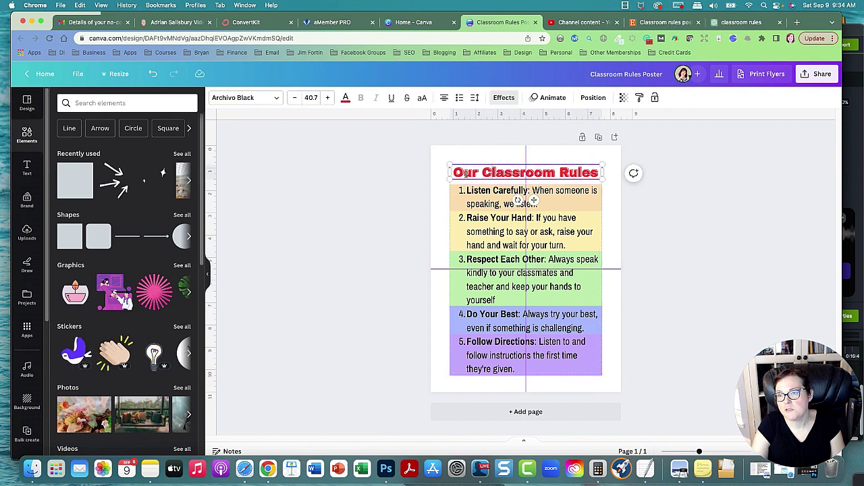
left_click(345, 98)
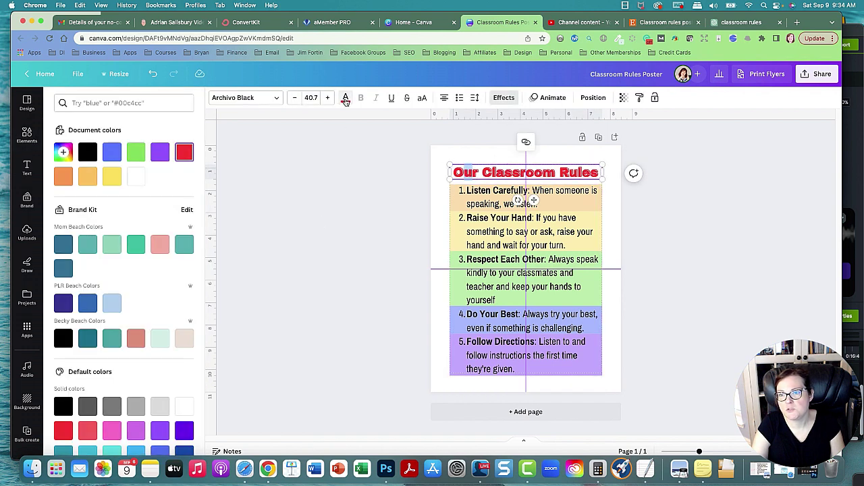
left_click(165, 156)
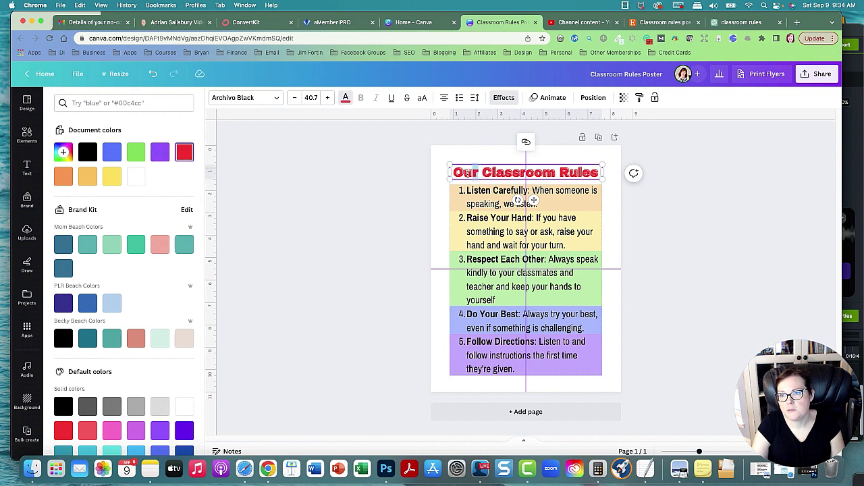
left_click_drag(465, 173, 474, 173)
left_click(387, 198)
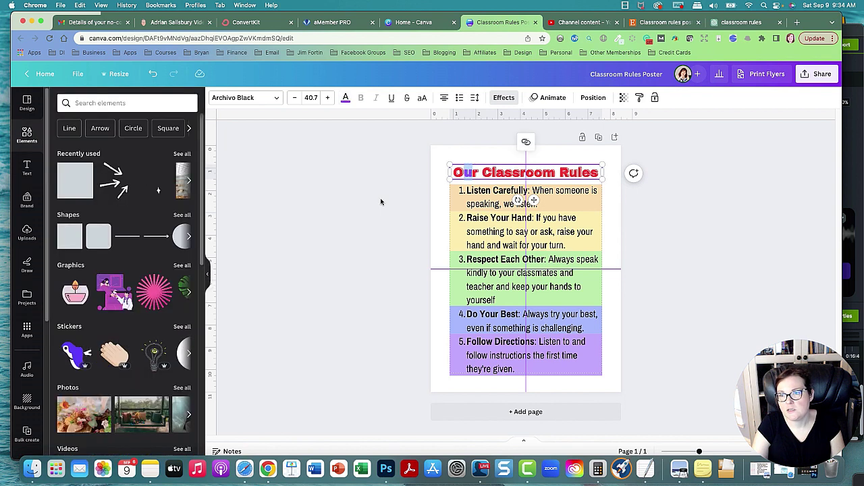
left_click(507, 175)
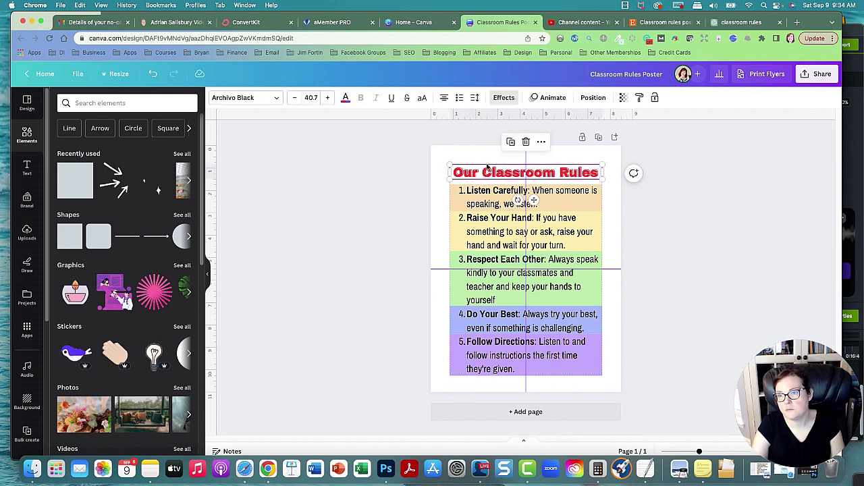
left_click(503, 98)
scroll(168, 311, "down", 3)
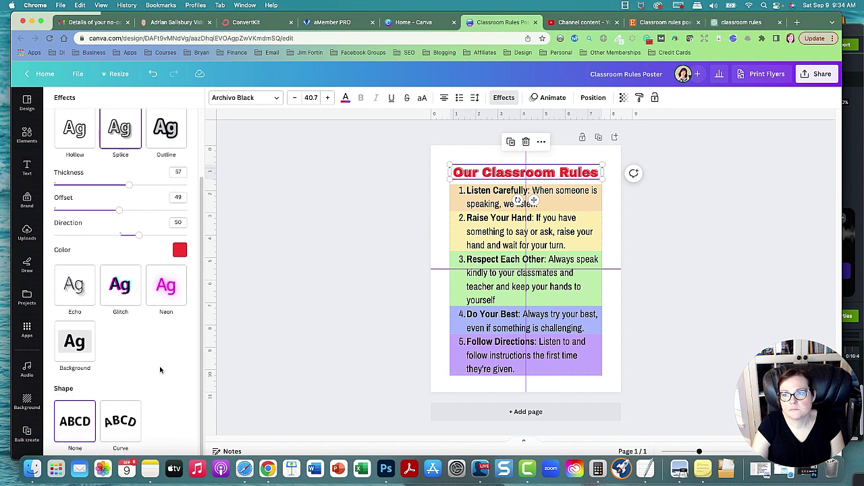
left_click(118, 428)
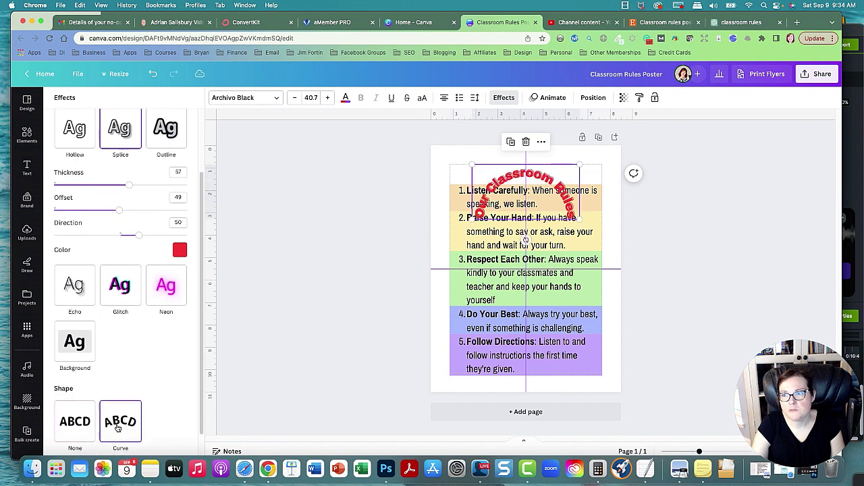
left_click(75, 426)
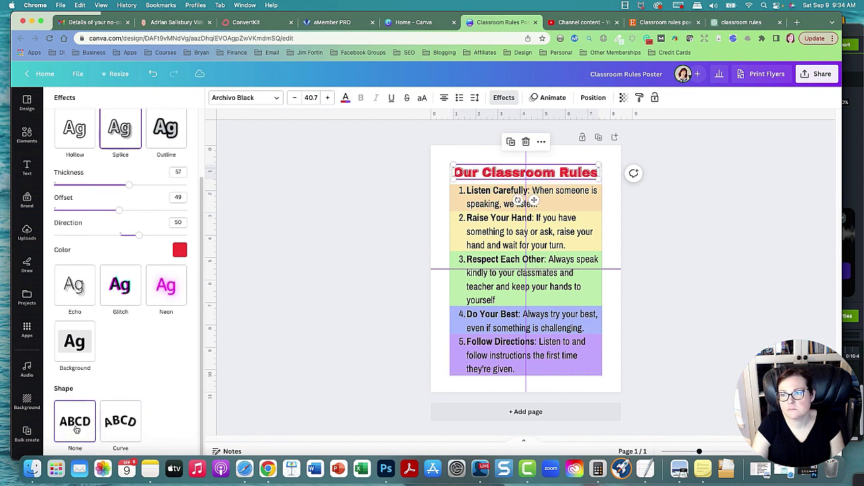
left_click(279, 308)
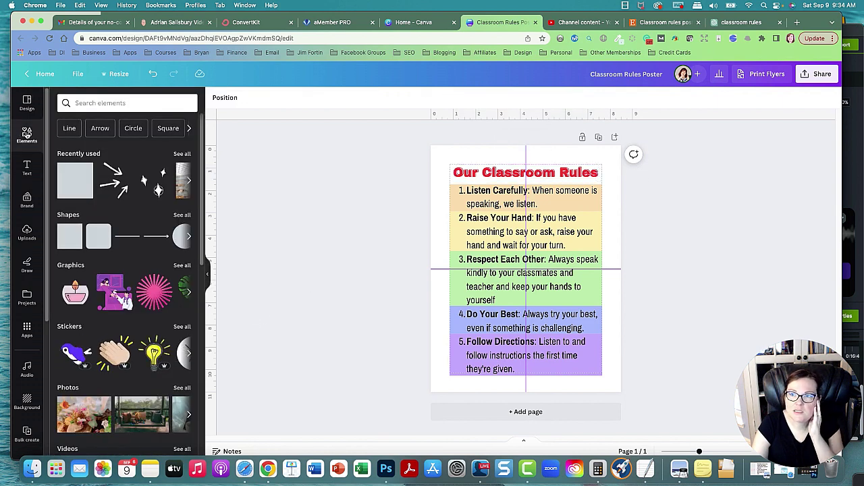
Search Elements for 'kids' and place the row of cartoon kids at the top
left_click(131, 102)
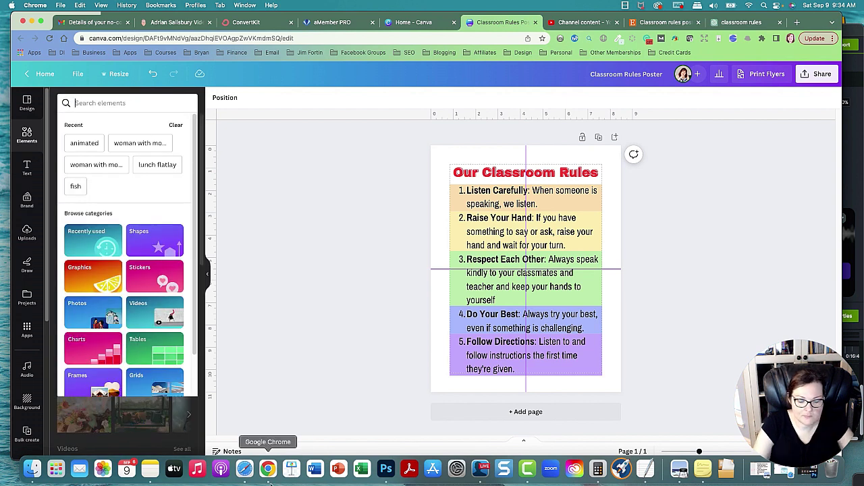
type("kids")
key("Return")
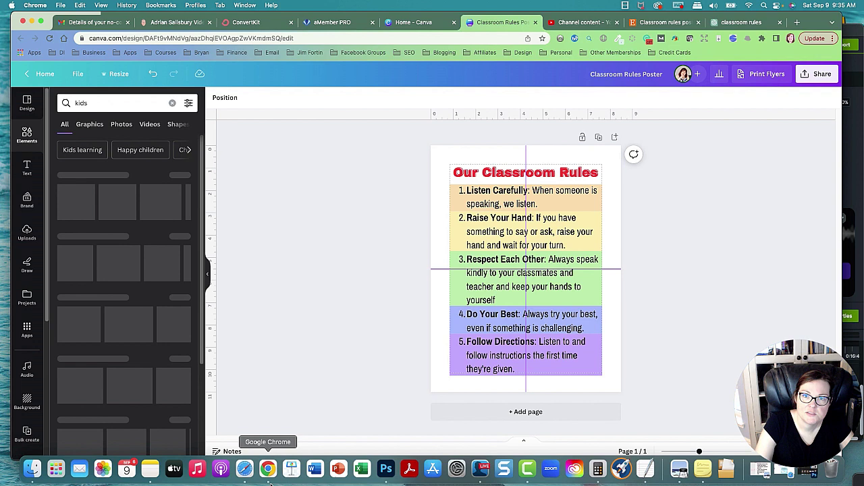
left_click(177, 176)
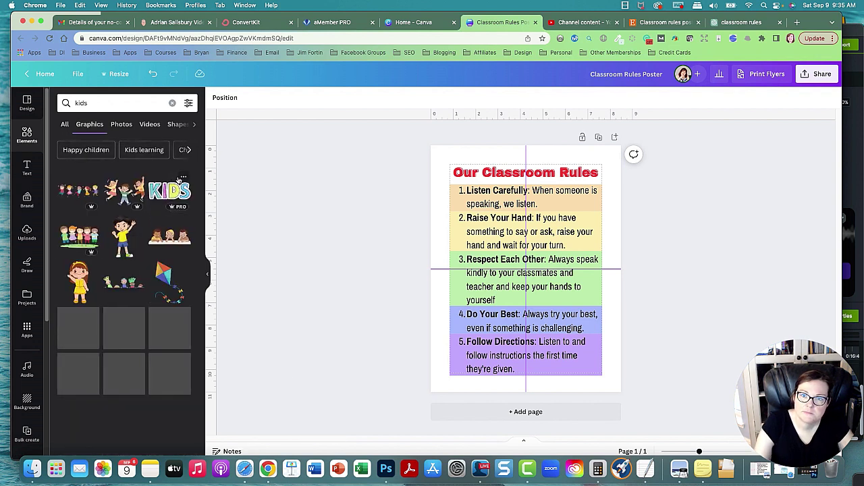
left_click(84, 196)
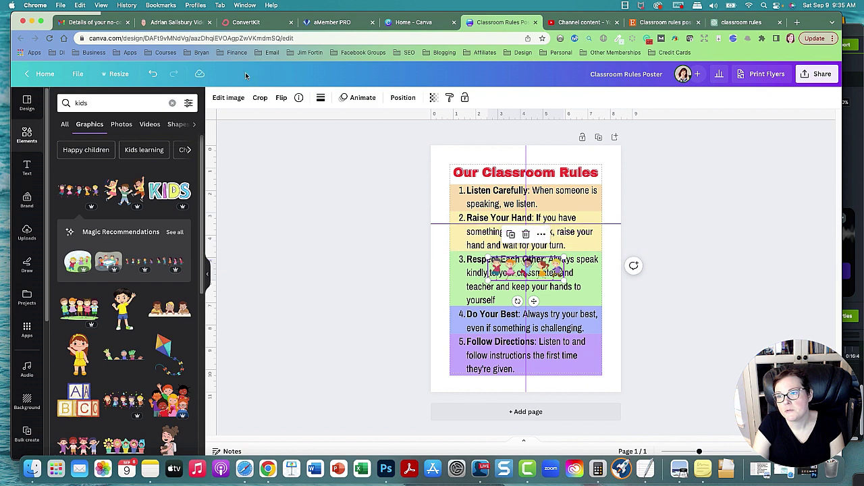
left_click(154, 75)
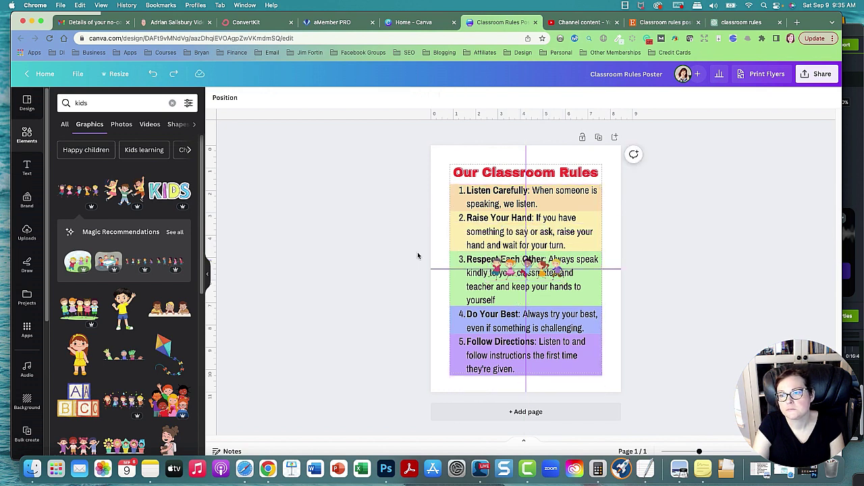
left_click_drag(491, 265, 499, 148)
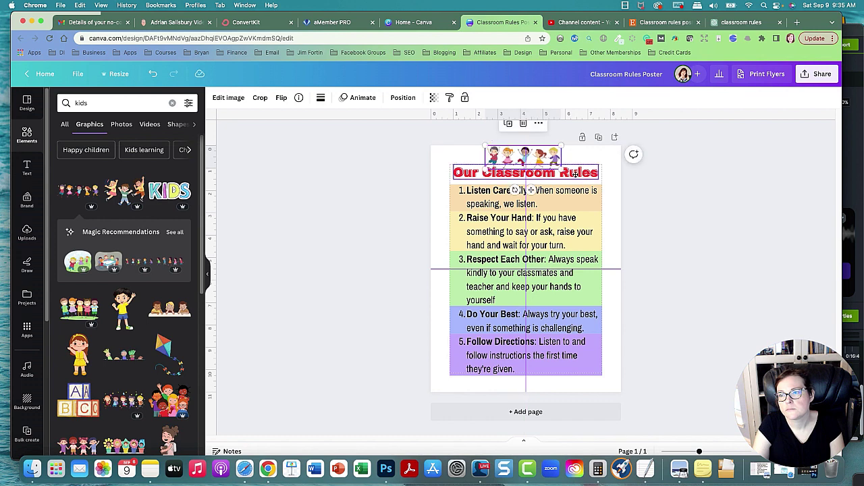
Enlarge and centre the heading, then lower the kids graphic slightly toward it
left_click_drag(480, 176, 474, 177)
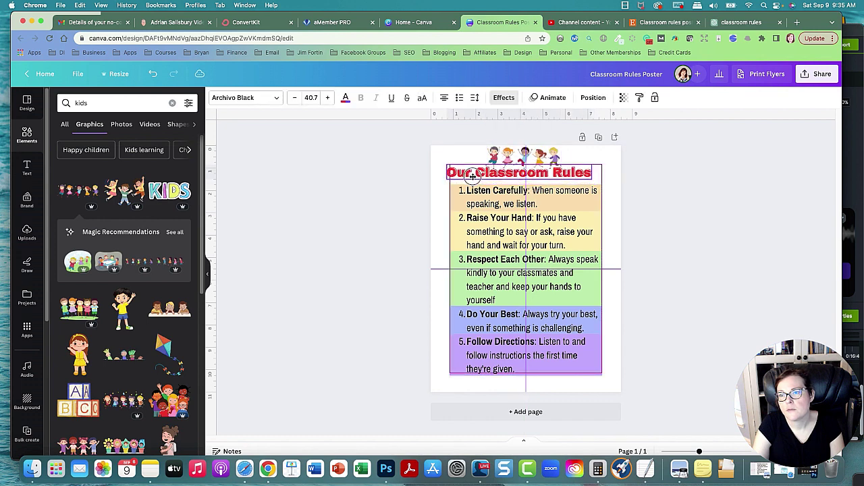
left_click_drag(592, 164, 580, 178)
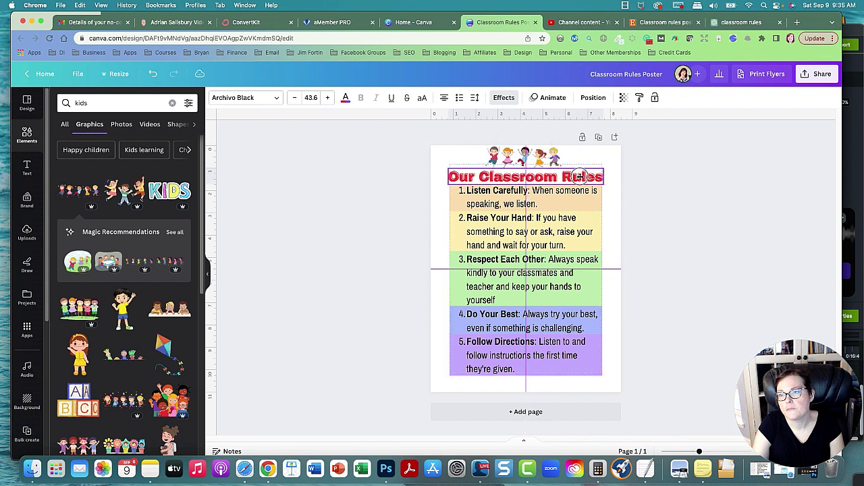
left_click(551, 158)
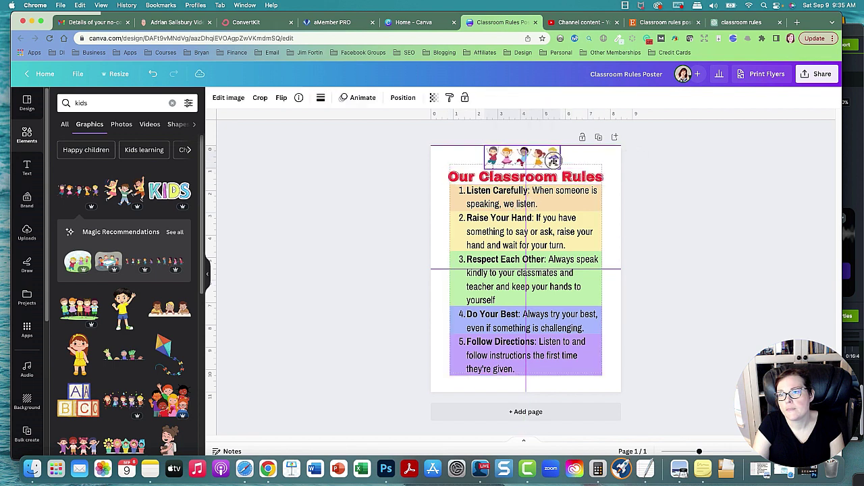
left_click_drag(553, 160, 554, 162)
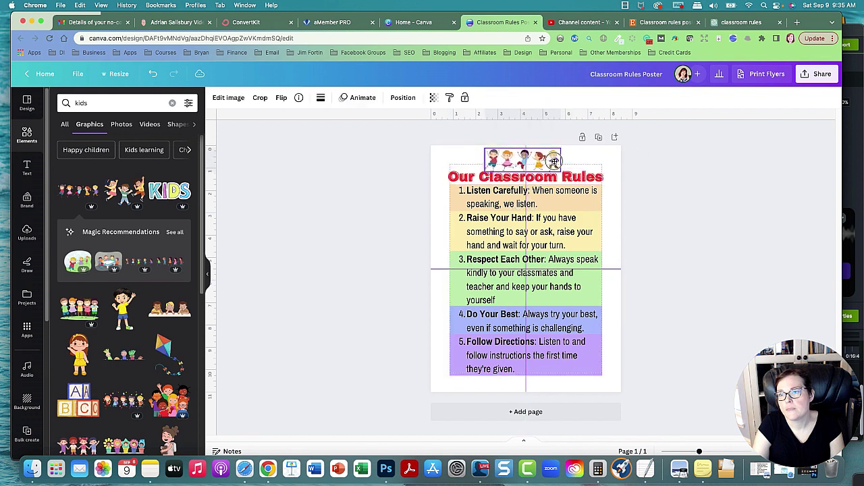
left_click(652, 239)
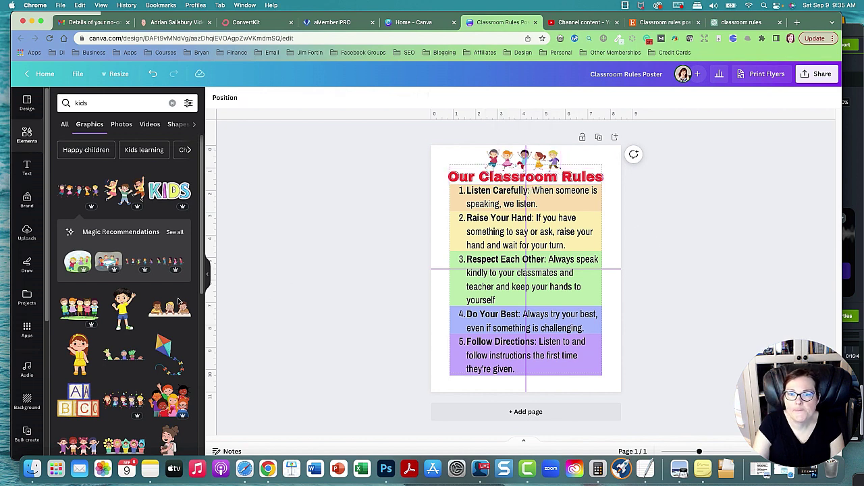
scroll(179, 301, "down", 6)
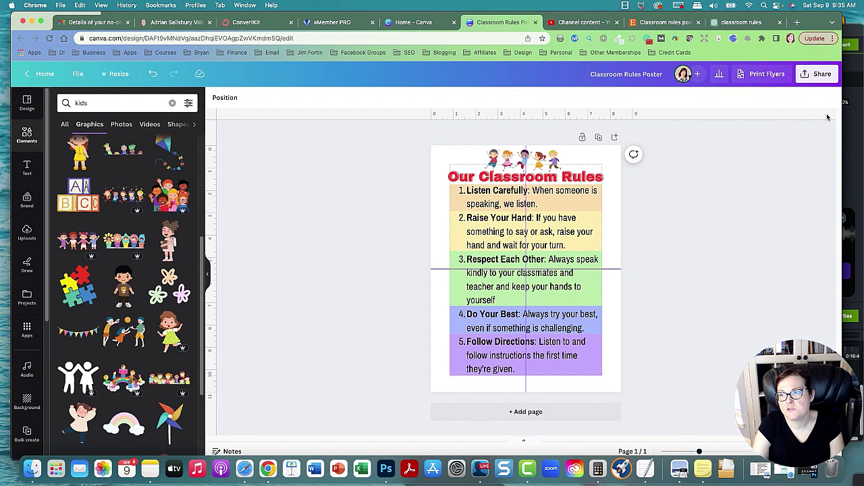
Download the poster as a PDF Print file and open the downloaded PDF
left_click(810, 79)
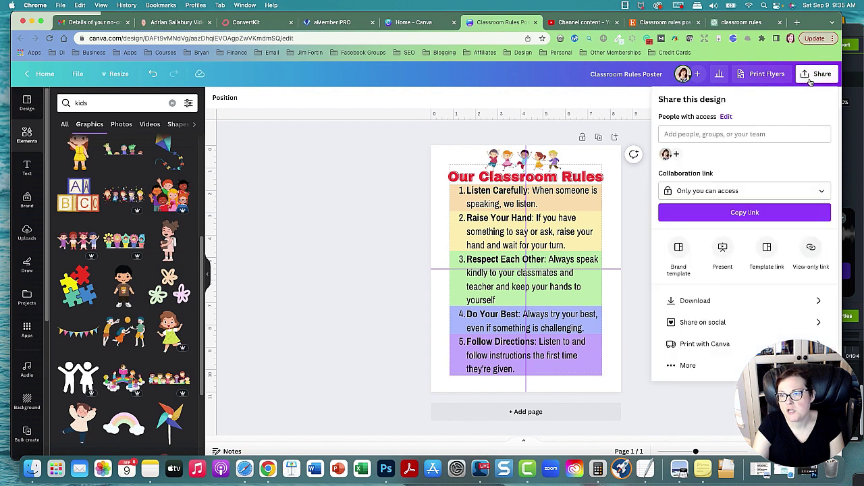
left_click(697, 302)
left_click(705, 139)
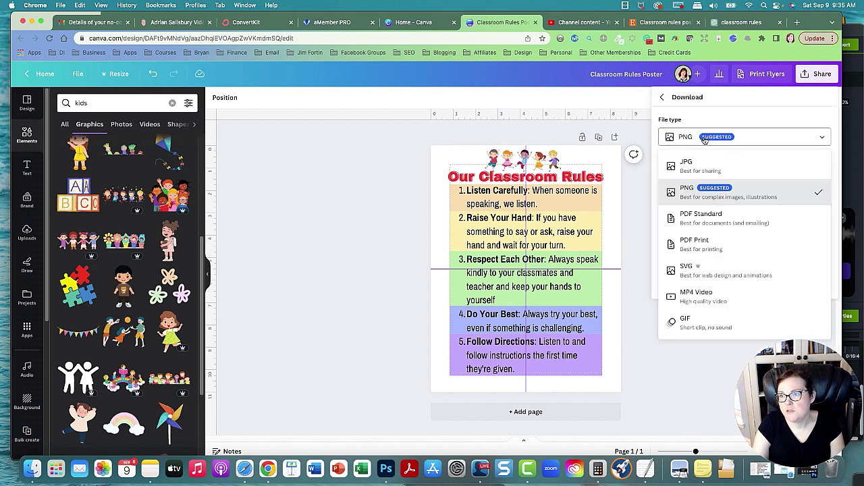
left_click(705, 245)
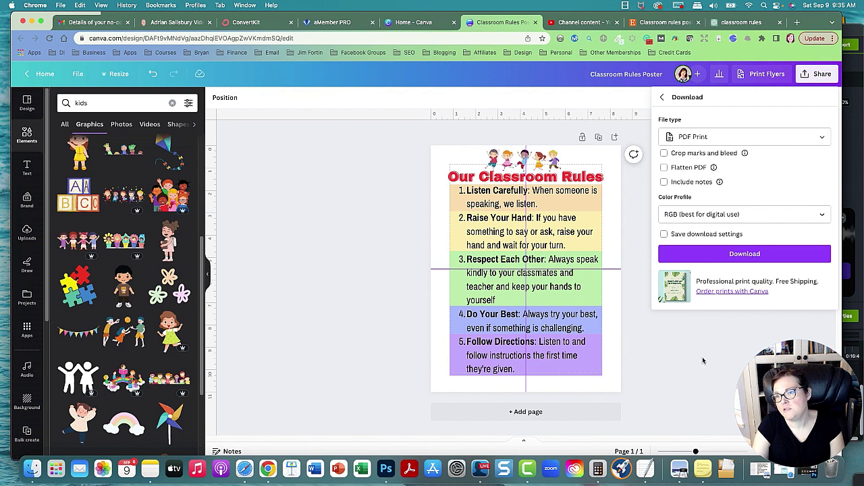
left_click(744, 255)
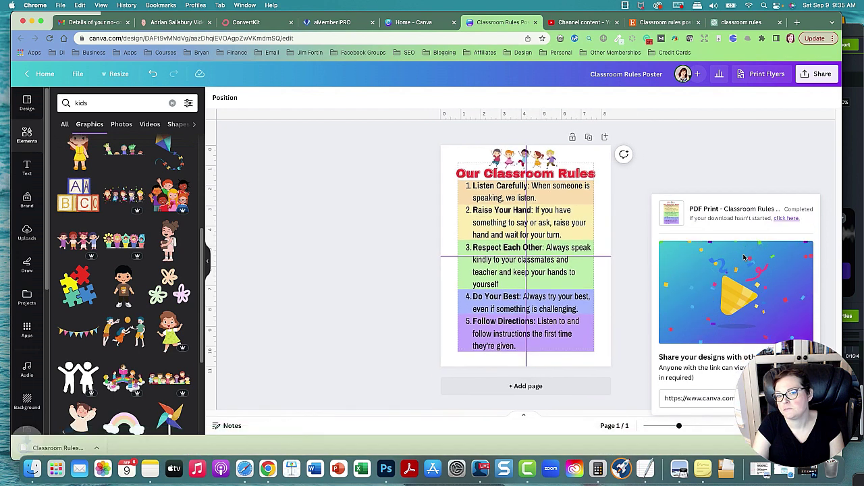
left_click(68, 448)
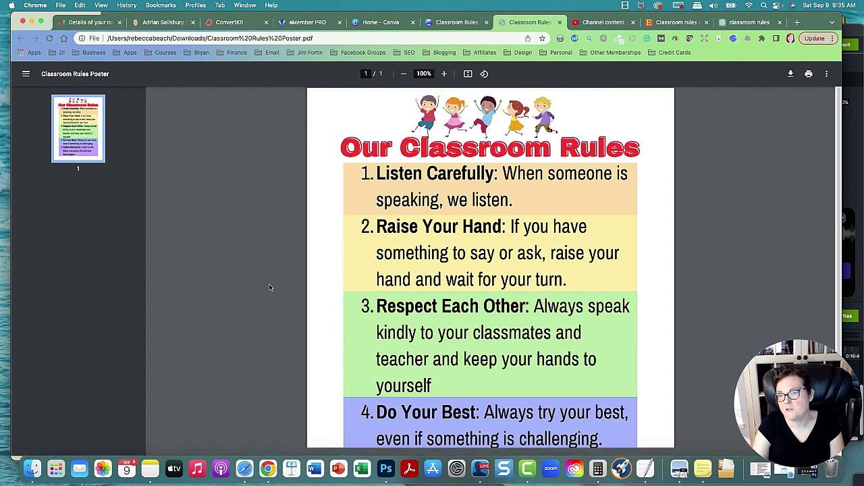
Scroll through the Classroom Rules Poster PDF to check the whole page
scroll(278, 291, "down", 2)
scroll(278, 291, "down", 2)
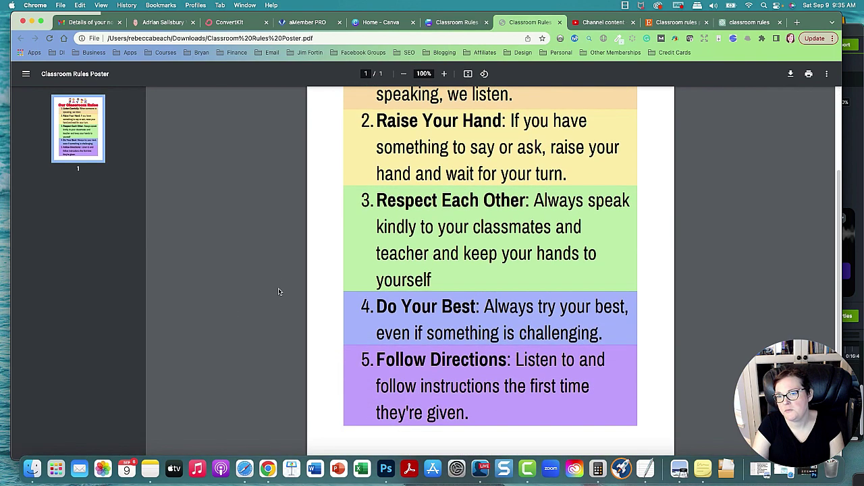